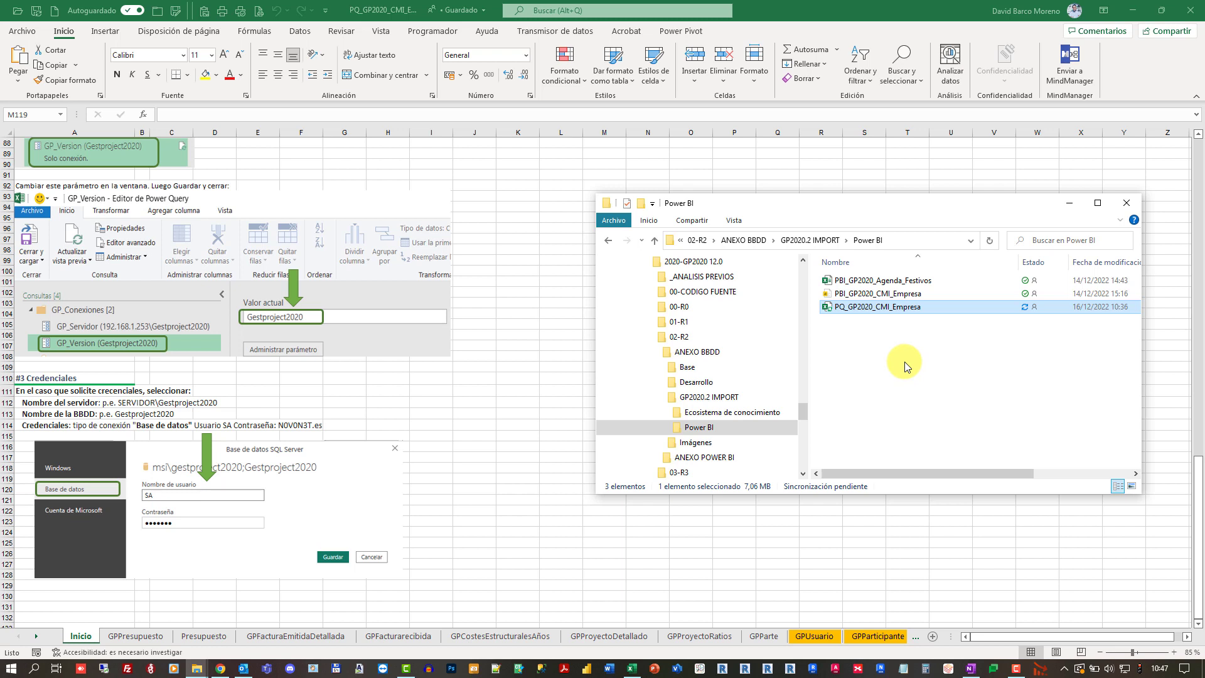
# Step: Return to the workbook and review the Inicio sheet's instructions on updating tables, the server value, the version value and the credentials
pyautogui.click(502, 321)
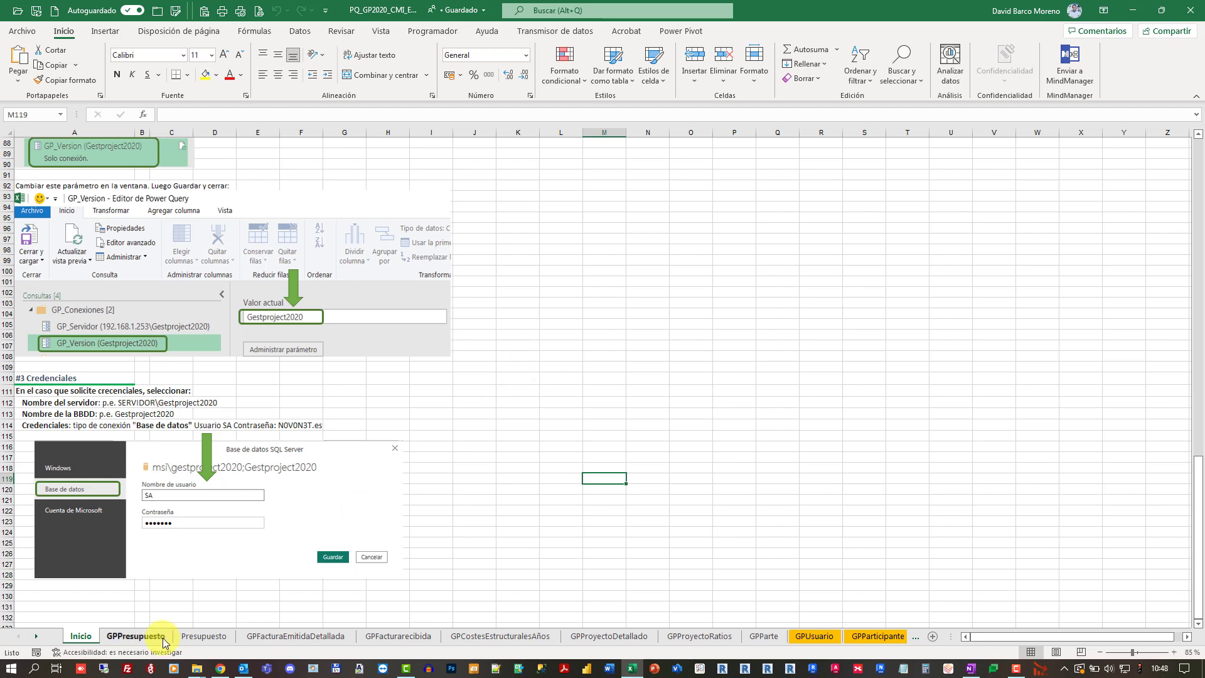
pyautogui.scroll(4, 120, 605)
pyautogui.scroll(20, 359, 396)
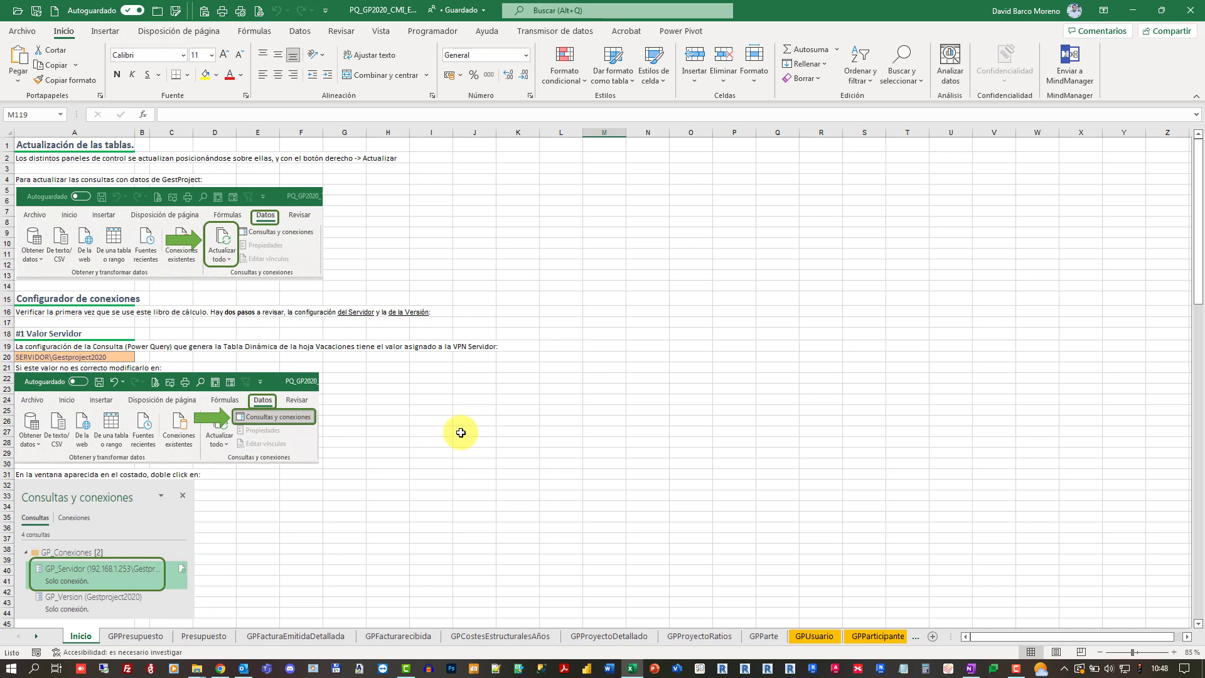
pyautogui.scroll(-6, 461, 433)
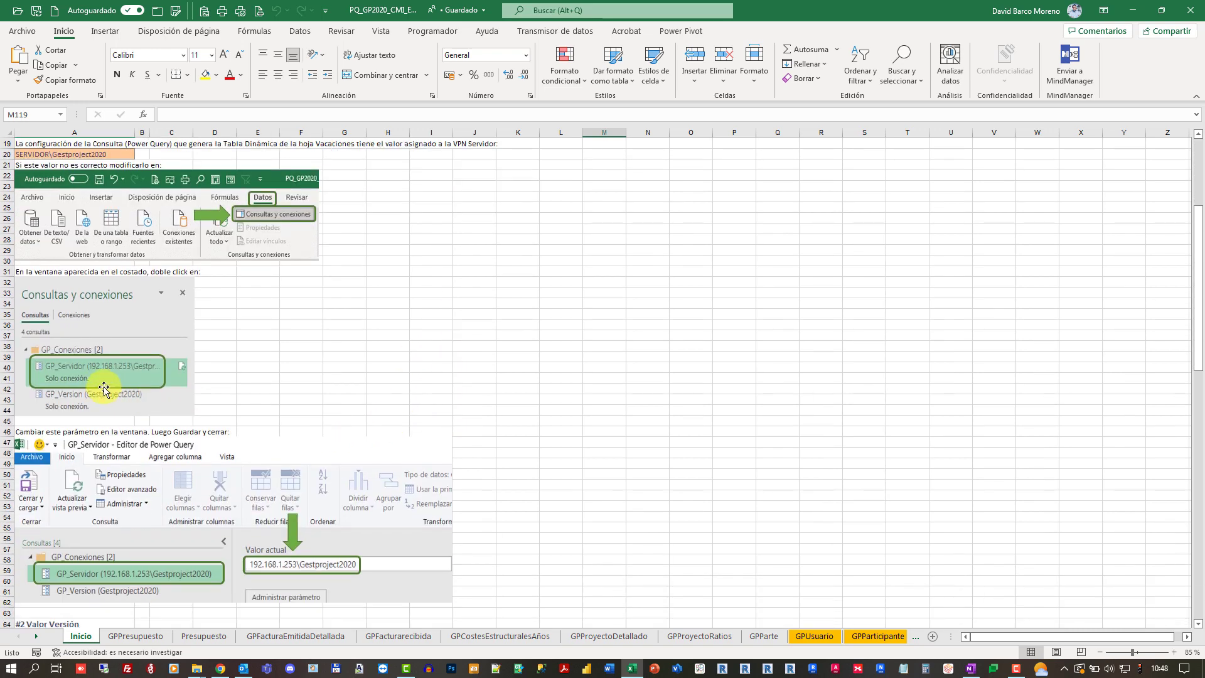
pyautogui.click(81, 375)
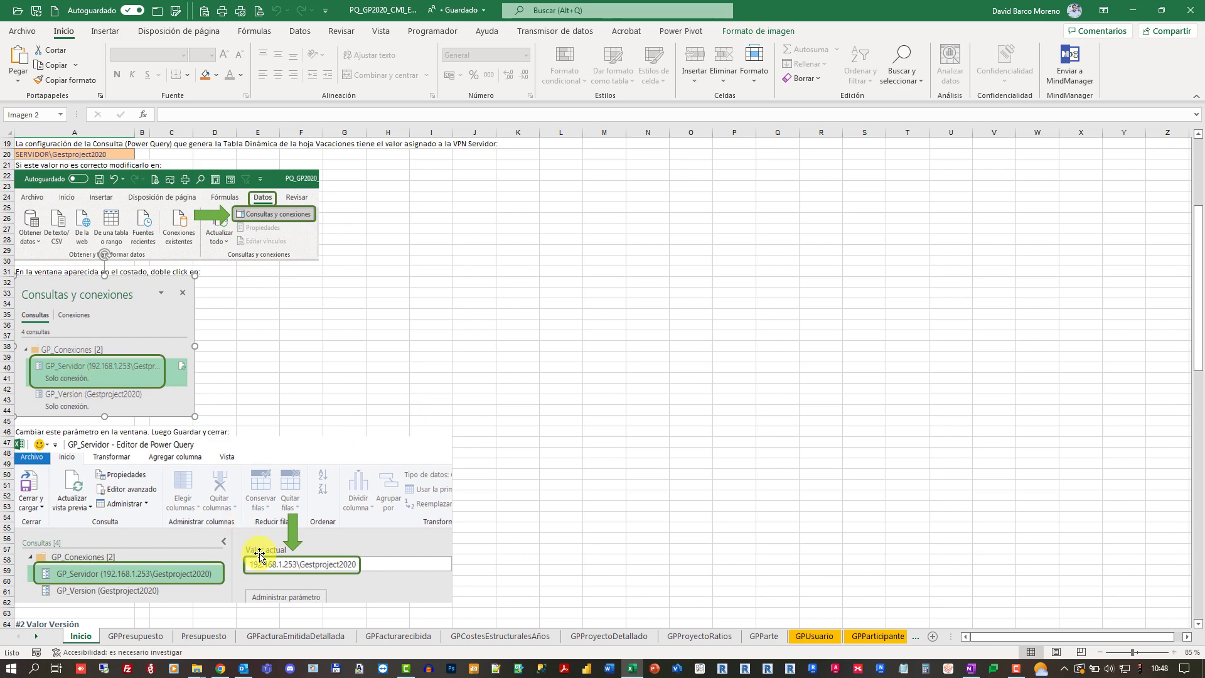
pyautogui.scroll(-8, 260, 556)
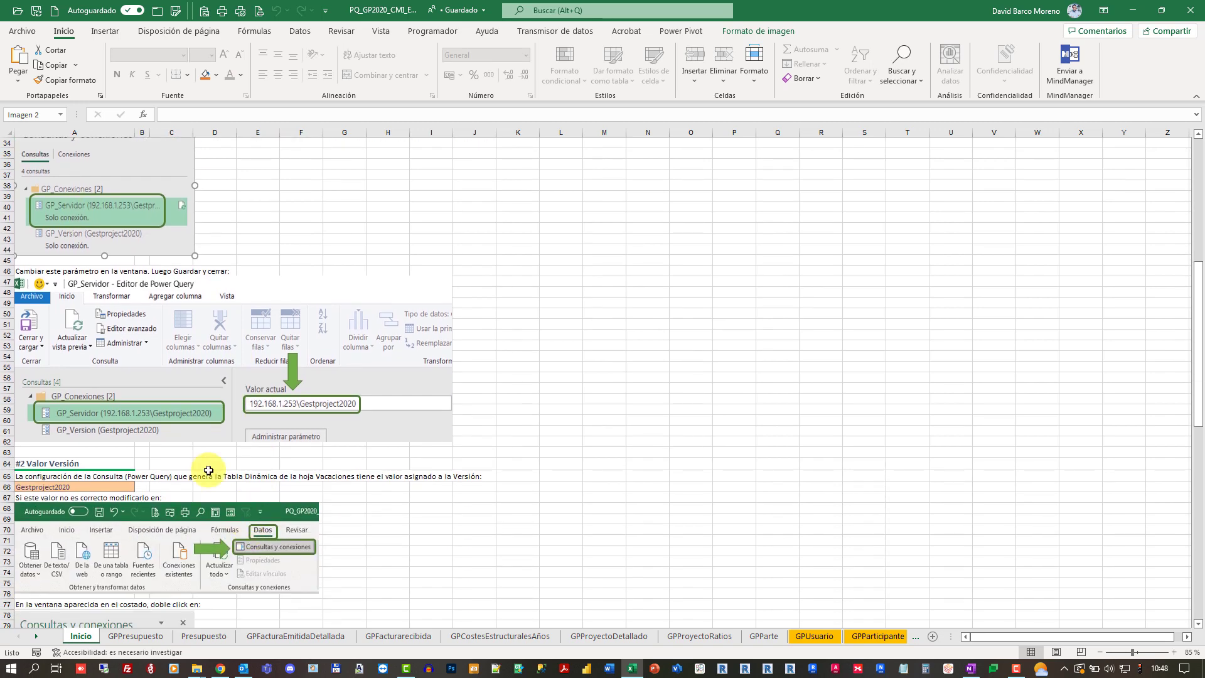
pyautogui.scroll(-15, 173, 450)
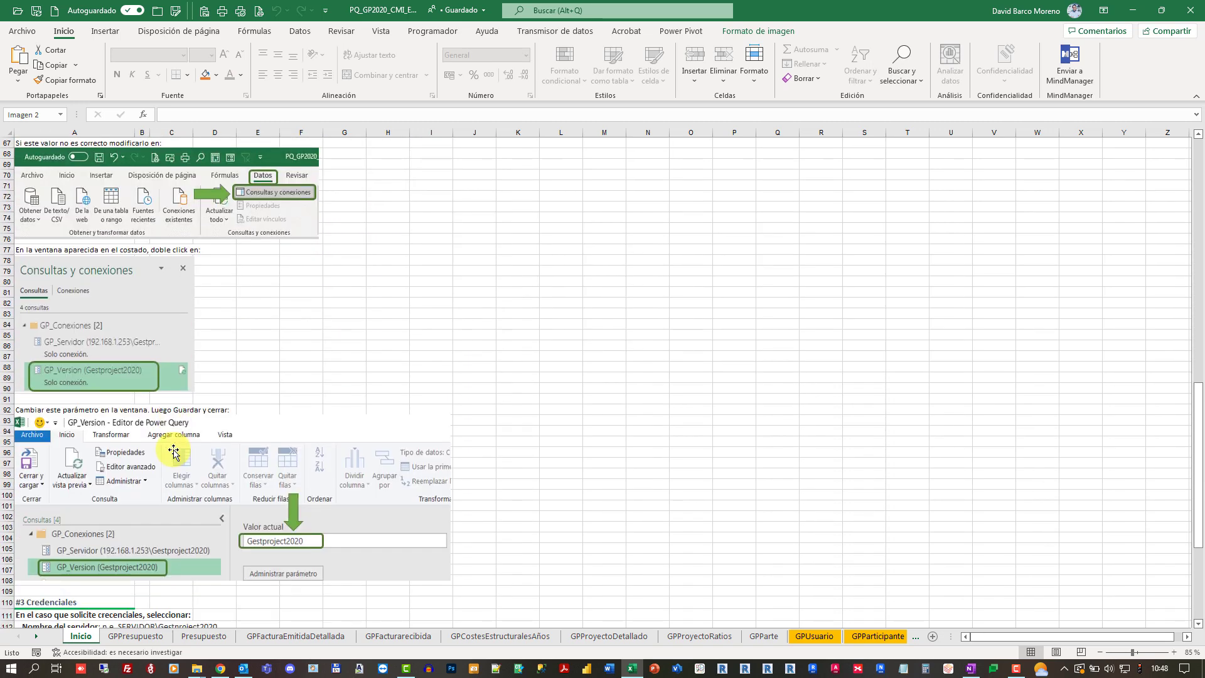
pyautogui.click(346, 521)
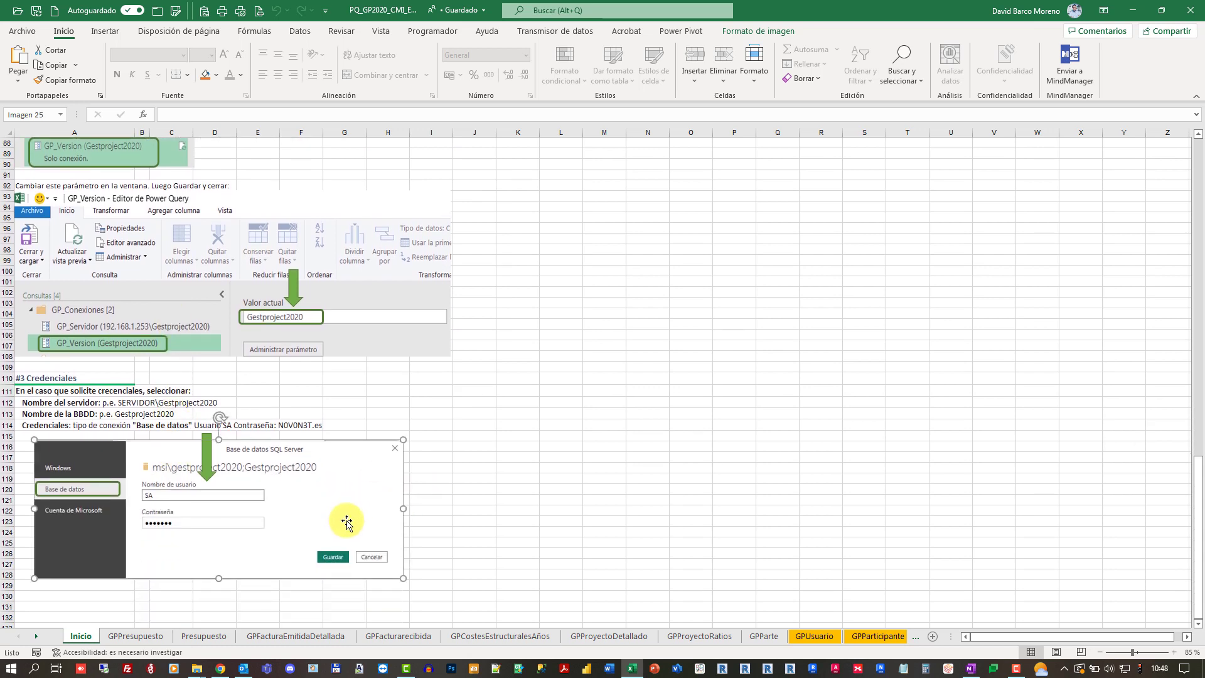
pyautogui.click(433, 373)
pyautogui.click(464, 390)
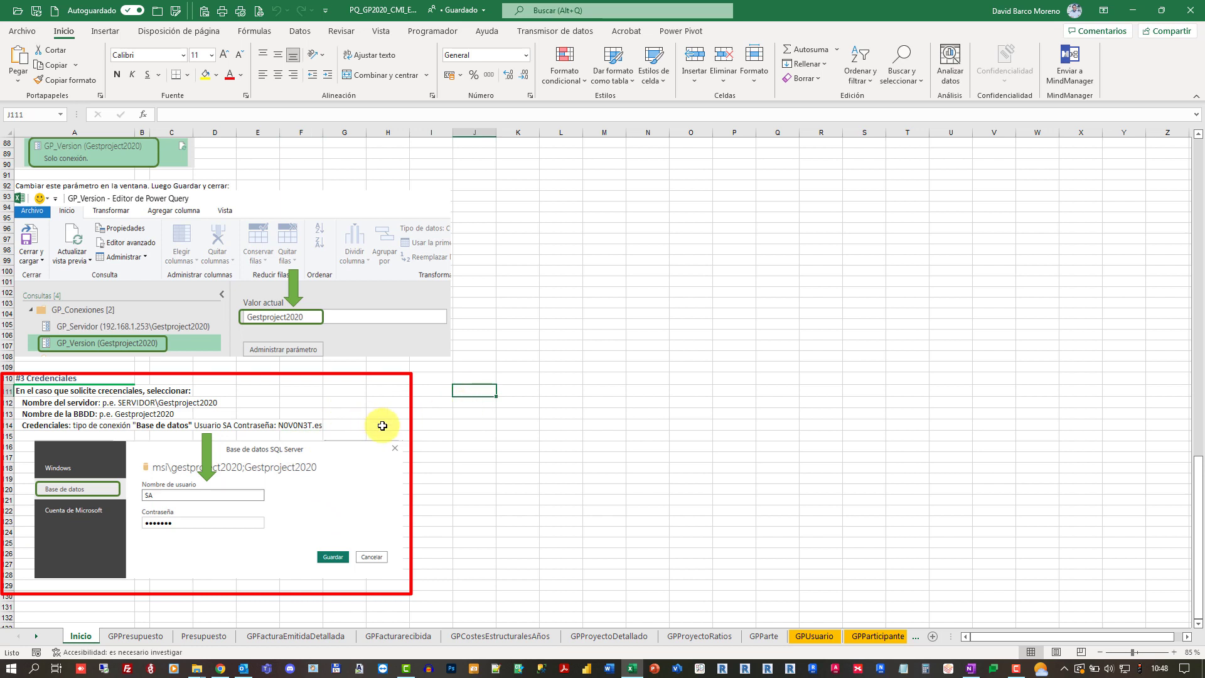
pyautogui.scroll(8, 544, 427)
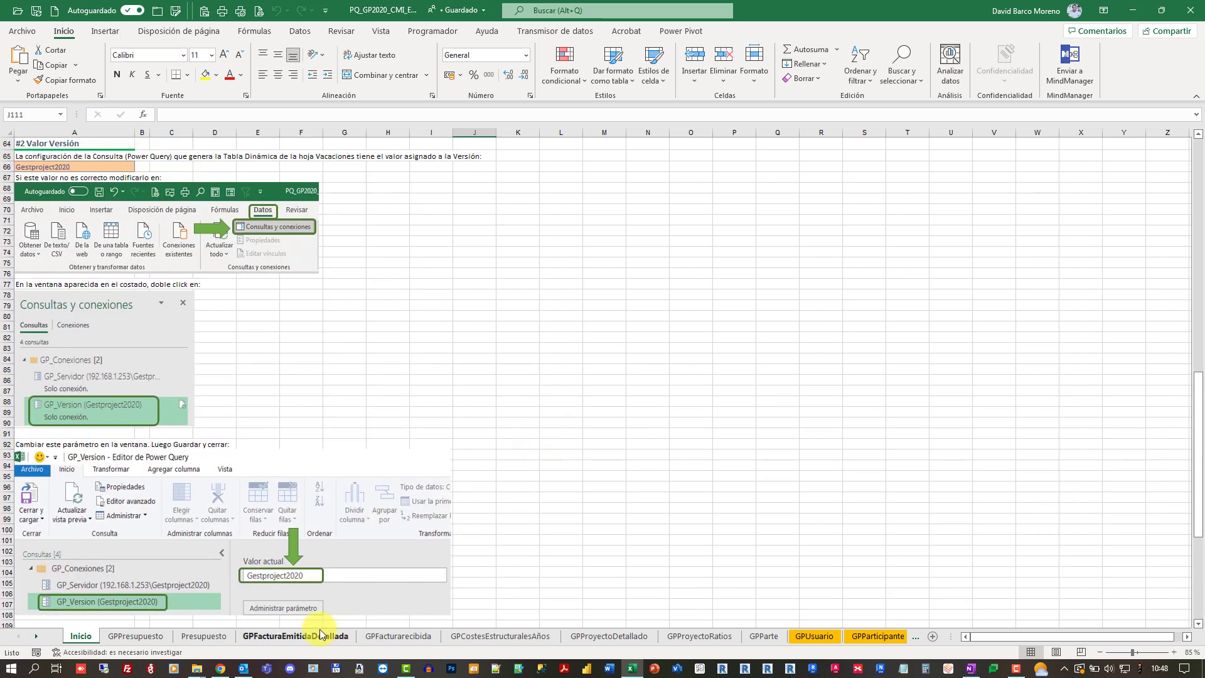
# Step: Look through the GPPresupuesto, Presupuesto, GPFacturaEmitidaDetallada, GPFacturarecibida and GPCostesEstructuralesAños sheets
pyautogui.click(168, 636)
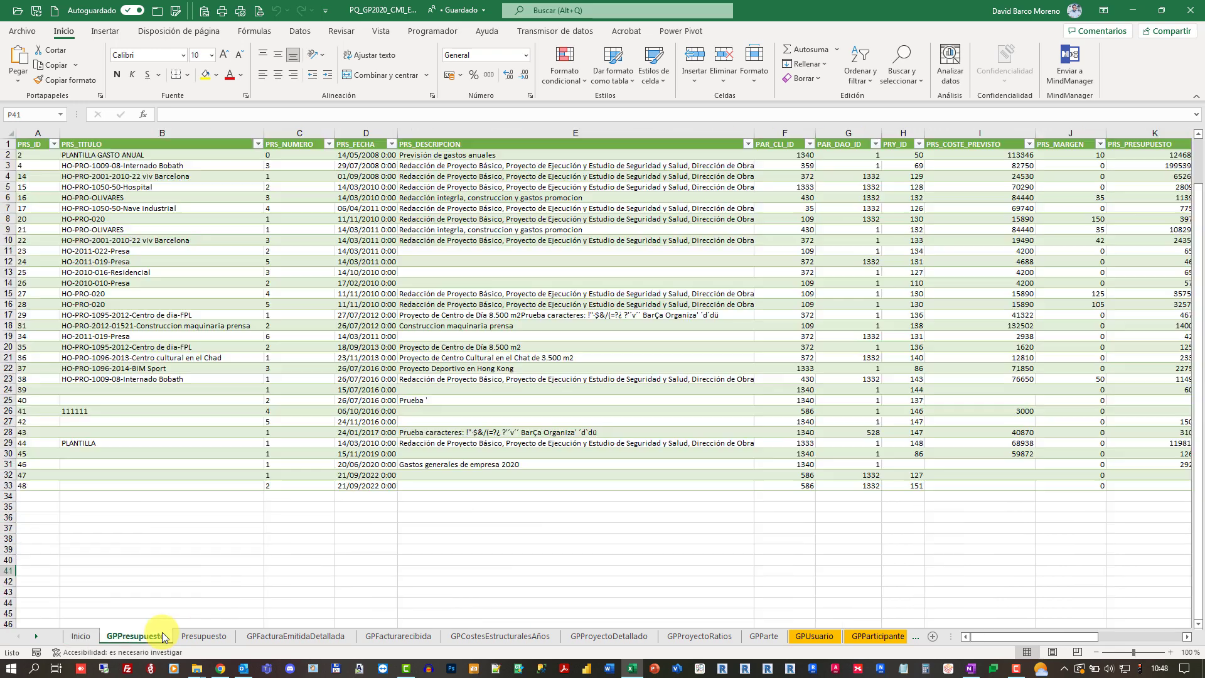
pyautogui.click(202, 638)
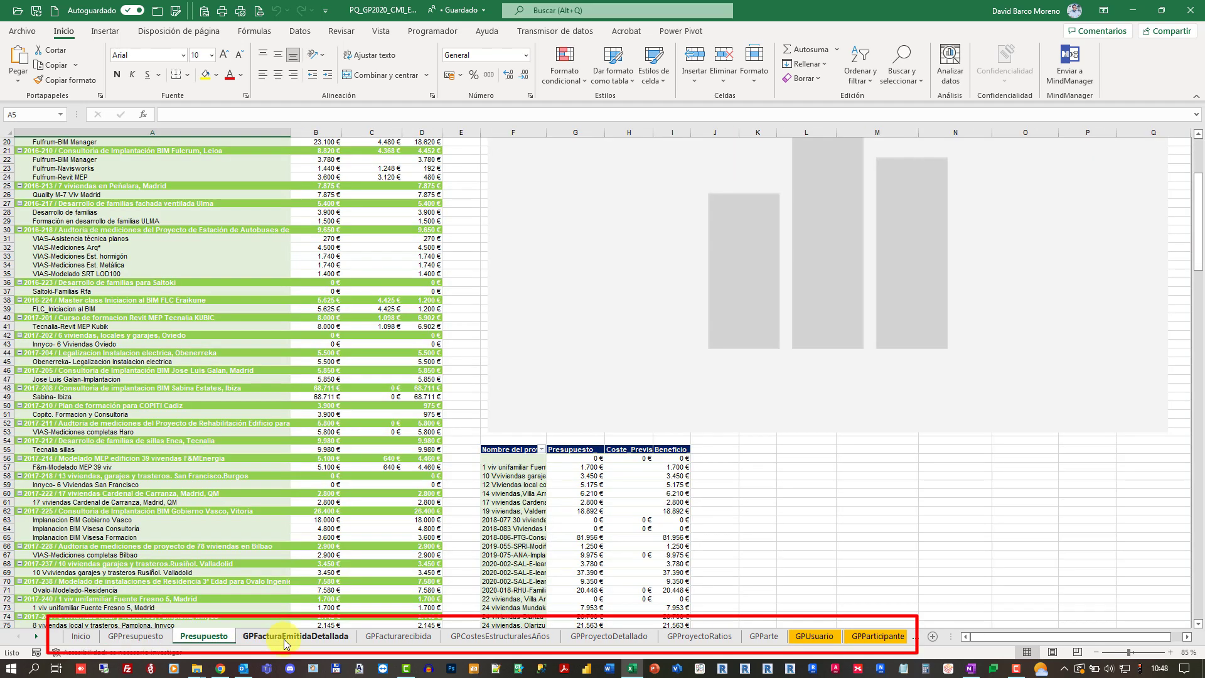
pyautogui.click(319, 641)
pyautogui.click(405, 636)
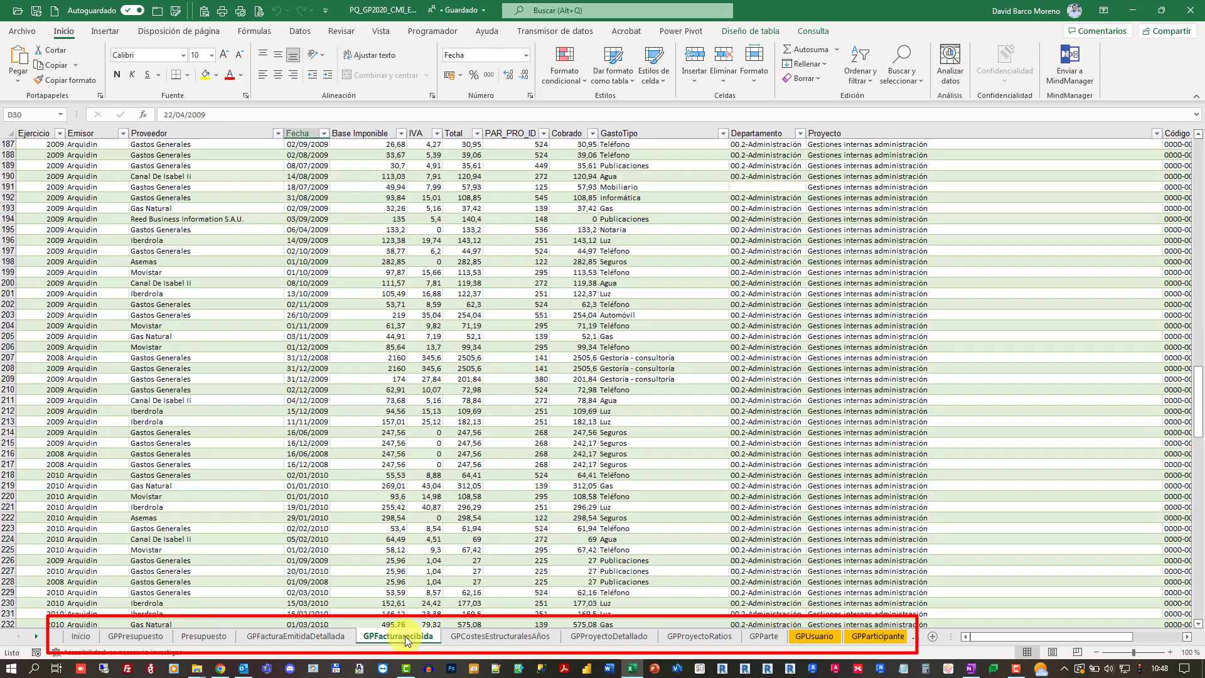
pyautogui.click(528, 640)
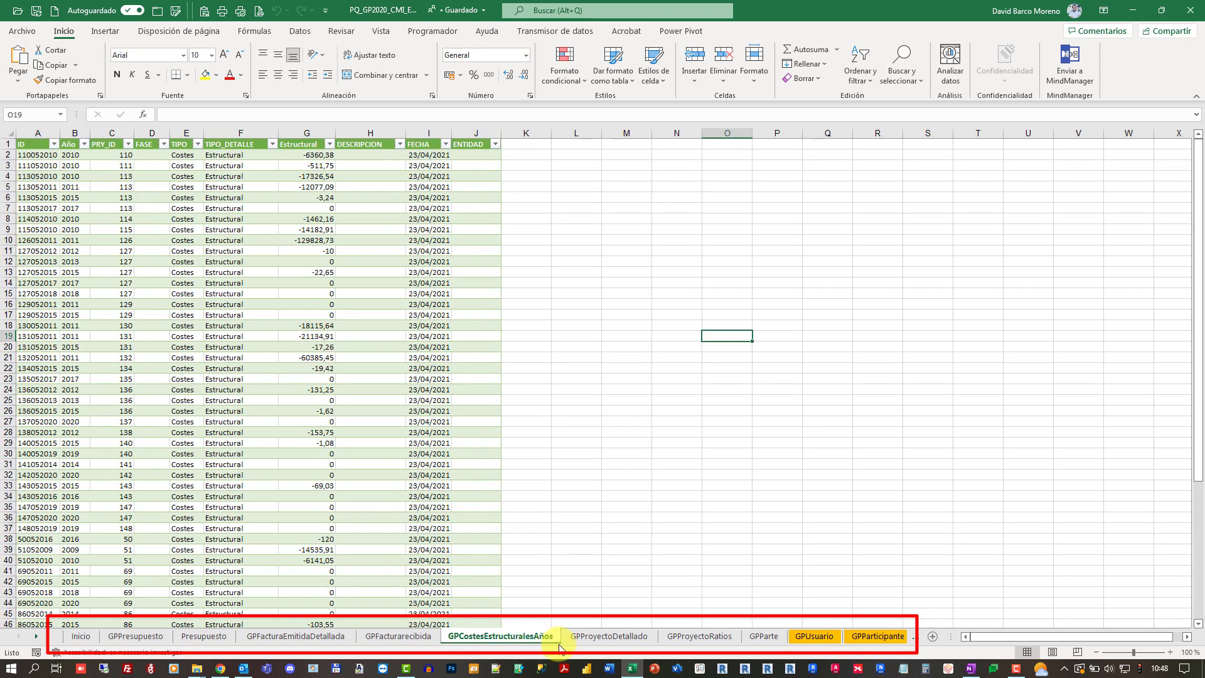
# Step: Examine the GPProyectoDetallado table from the project identification columns across to the billing, hours and cost columns
pyautogui.click(612, 637)
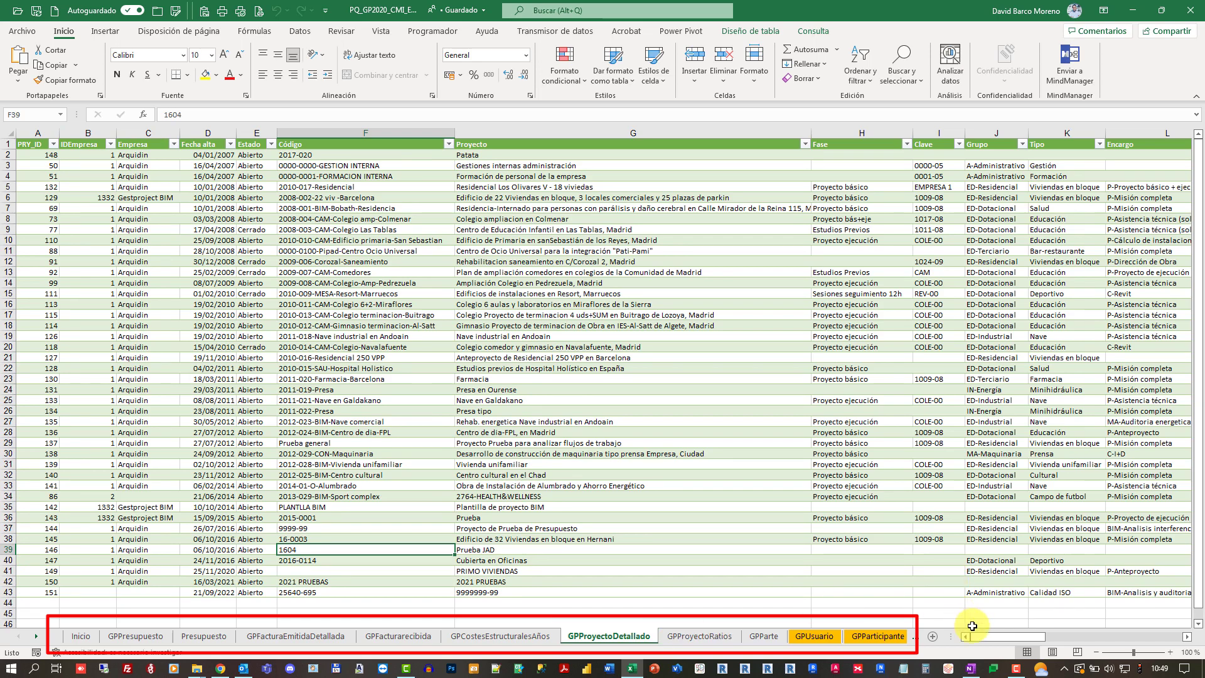
pyautogui.moveTo(984, 638); pyautogui.dragTo(1081, 642)
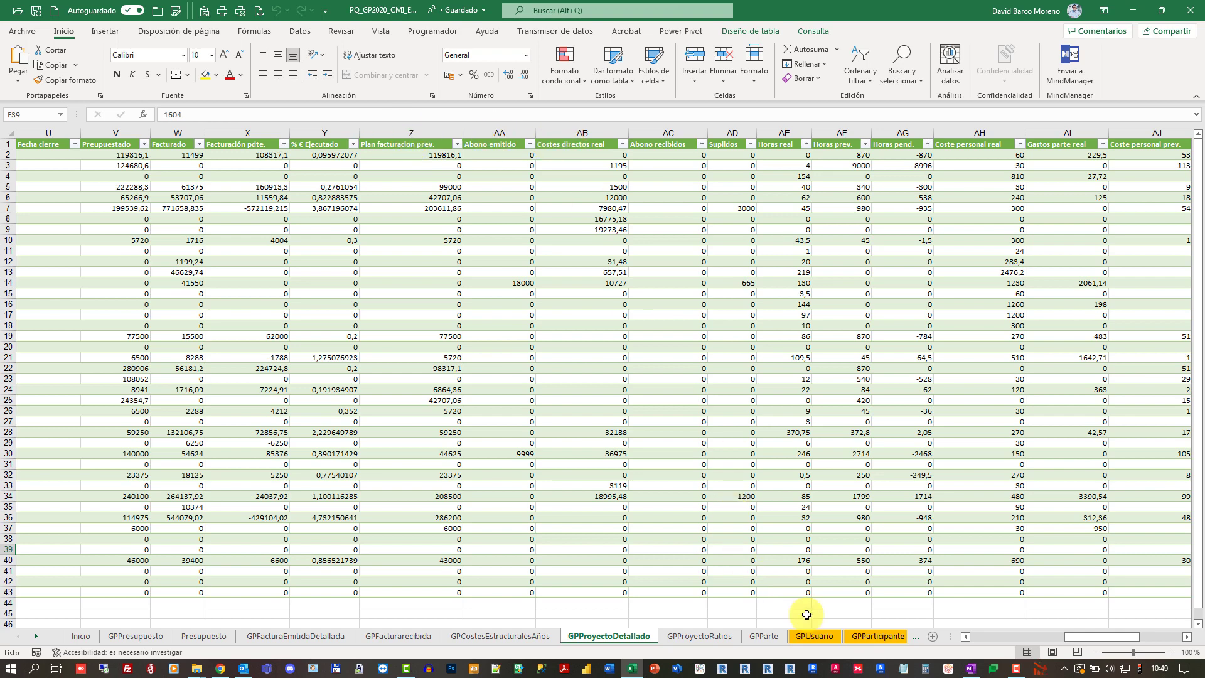
pyautogui.moveTo(1070, 632); pyautogui.dragTo(808, 593)
pyautogui.click(440, 390)
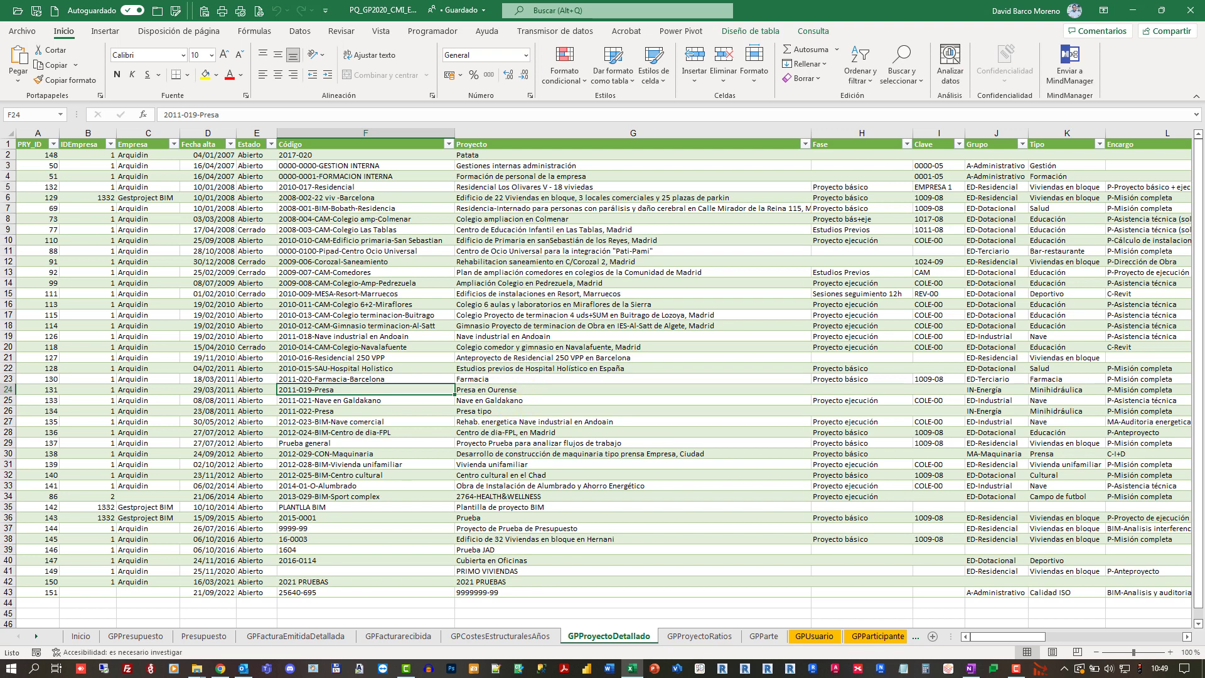
# Step: Filter the Valor column of the GPProyectoRatios table to exclude blank entries
pyautogui.click(698, 635)
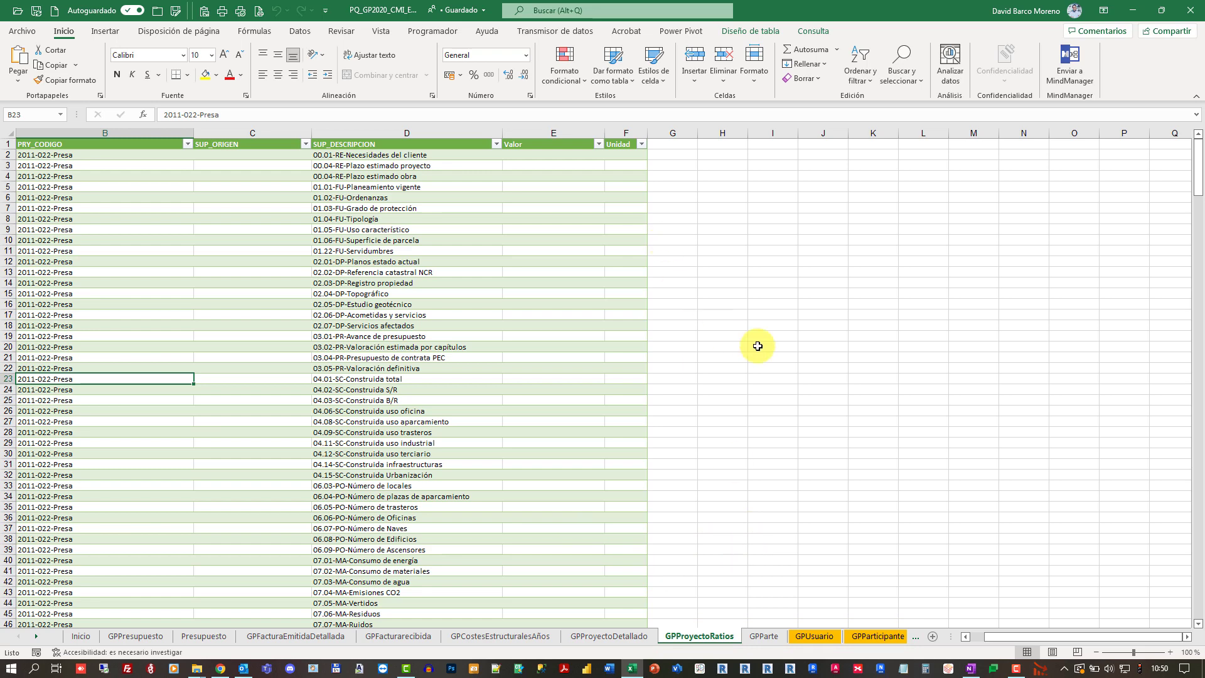
pyautogui.click(599, 144)
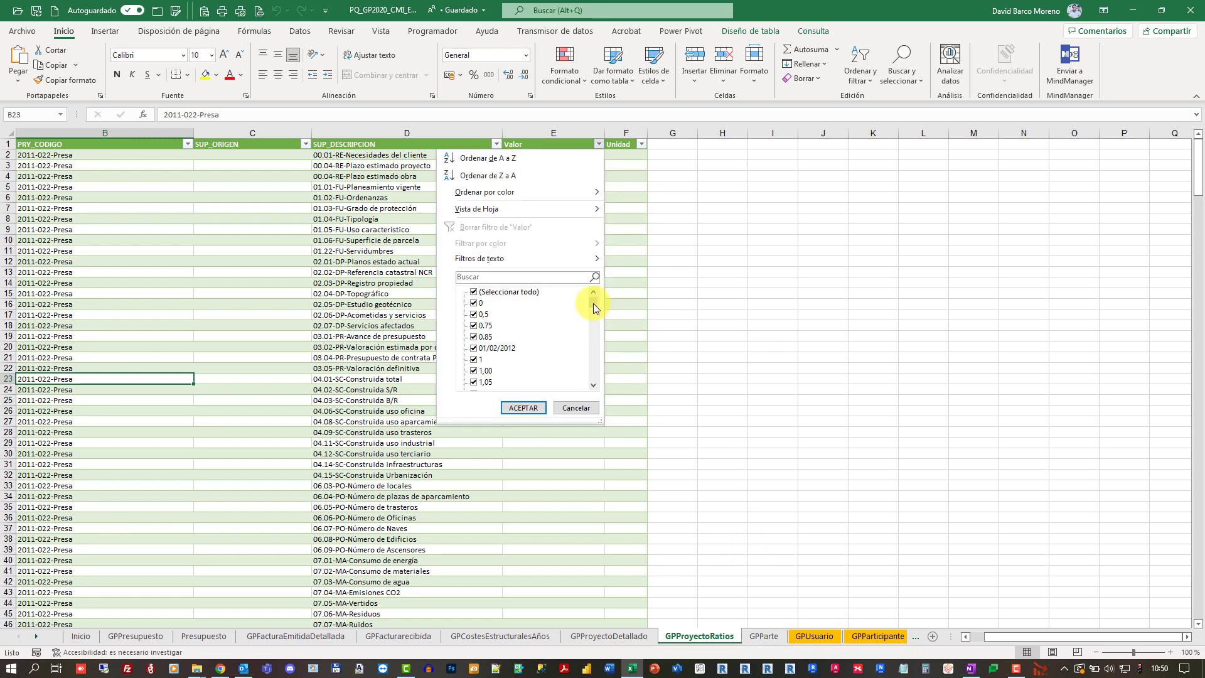
pyautogui.moveTo(593, 303); pyautogui.dragTo(593, 400)
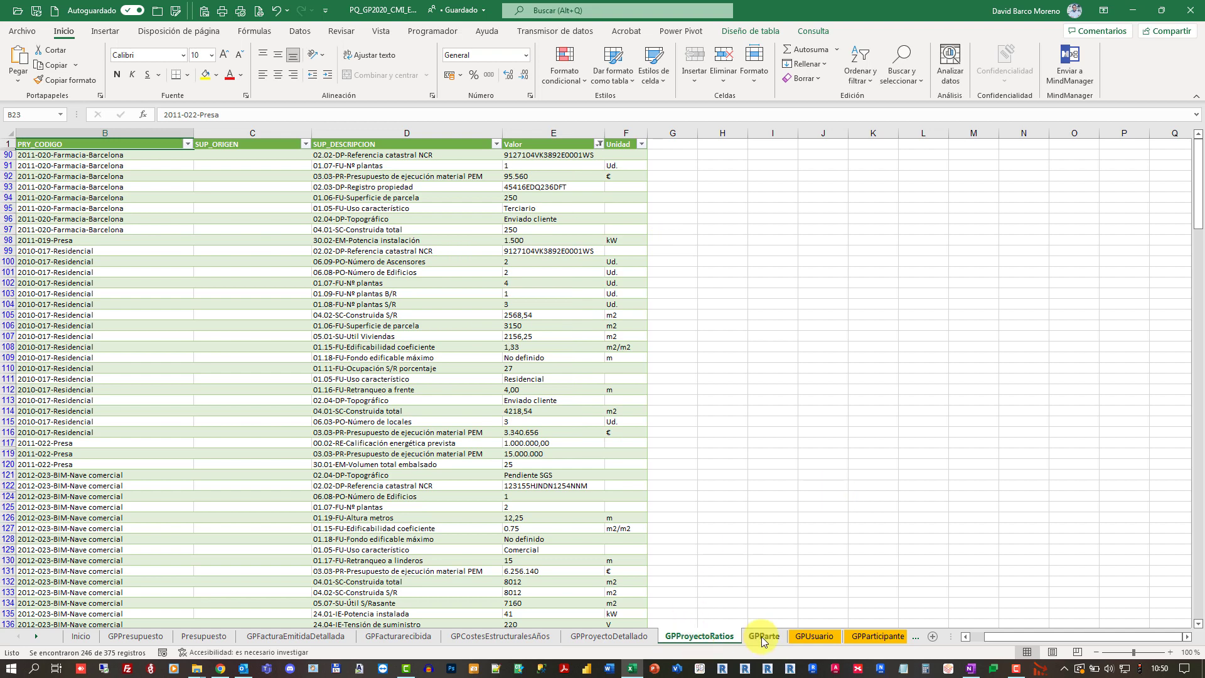
# Step: Look through the GPParte, GPUsuario, GPTipoParticipante, ControlHoras and ControlImporte sheets
pyautogui.click(764, 636)
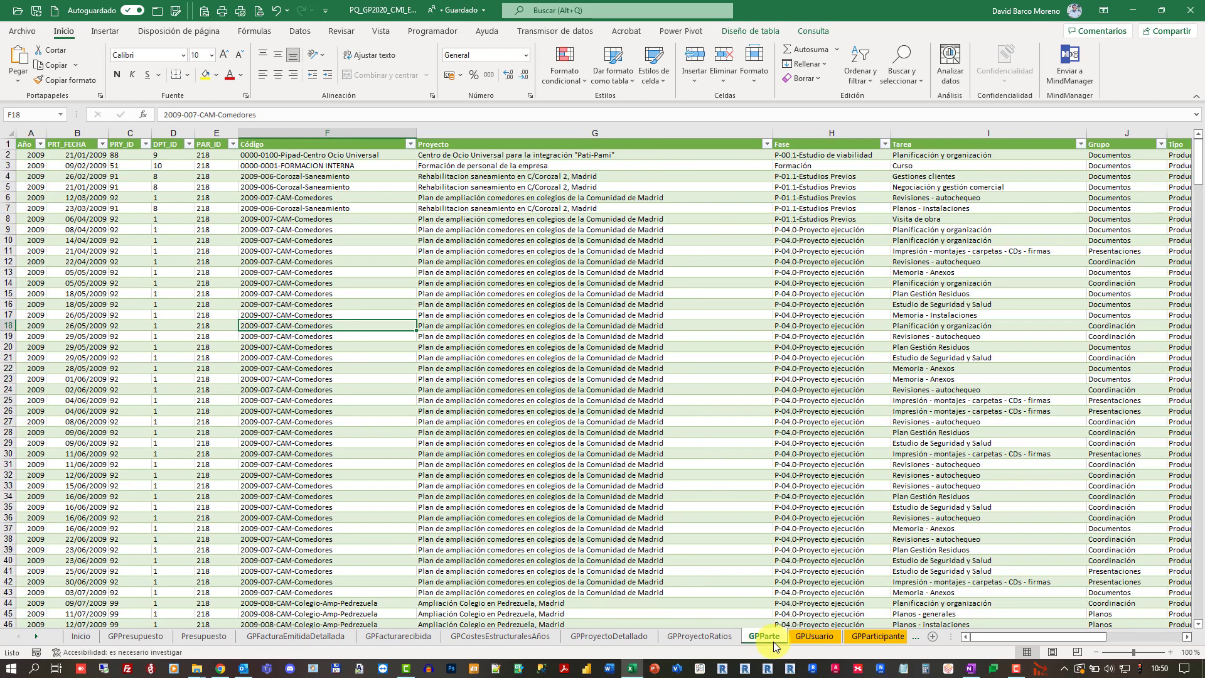
pyautogui.click(815, 638)
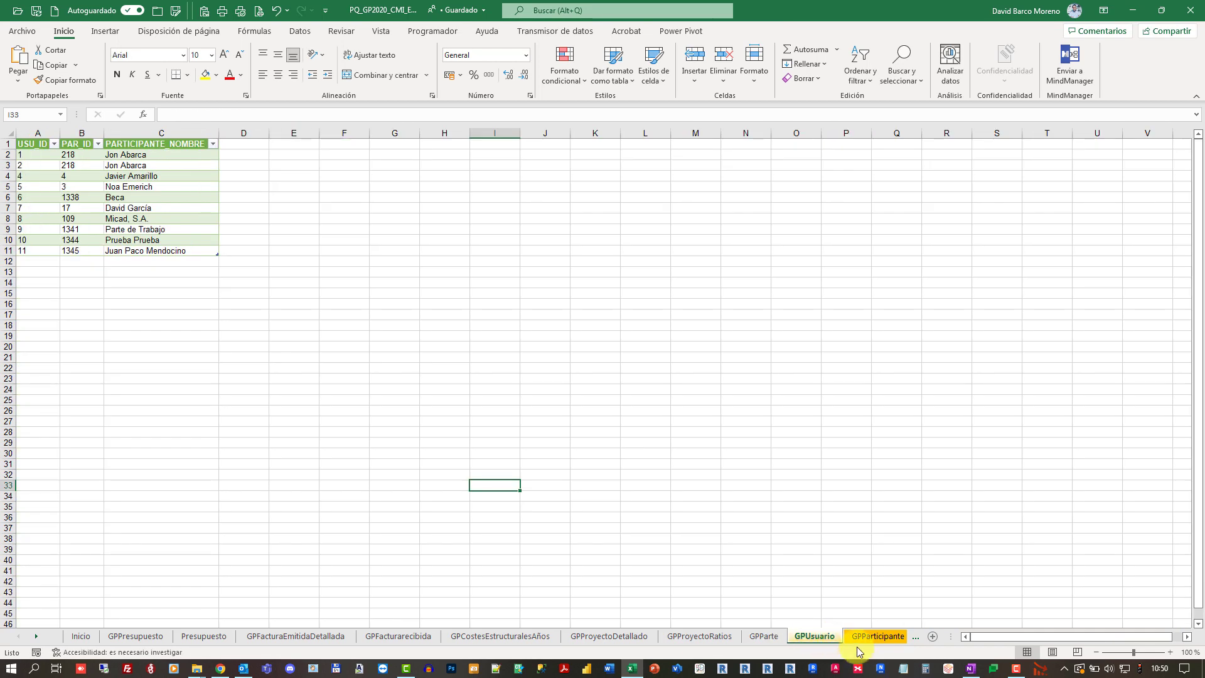
pyautogui.click(864, 641)
pyautogui.click(891, 639)
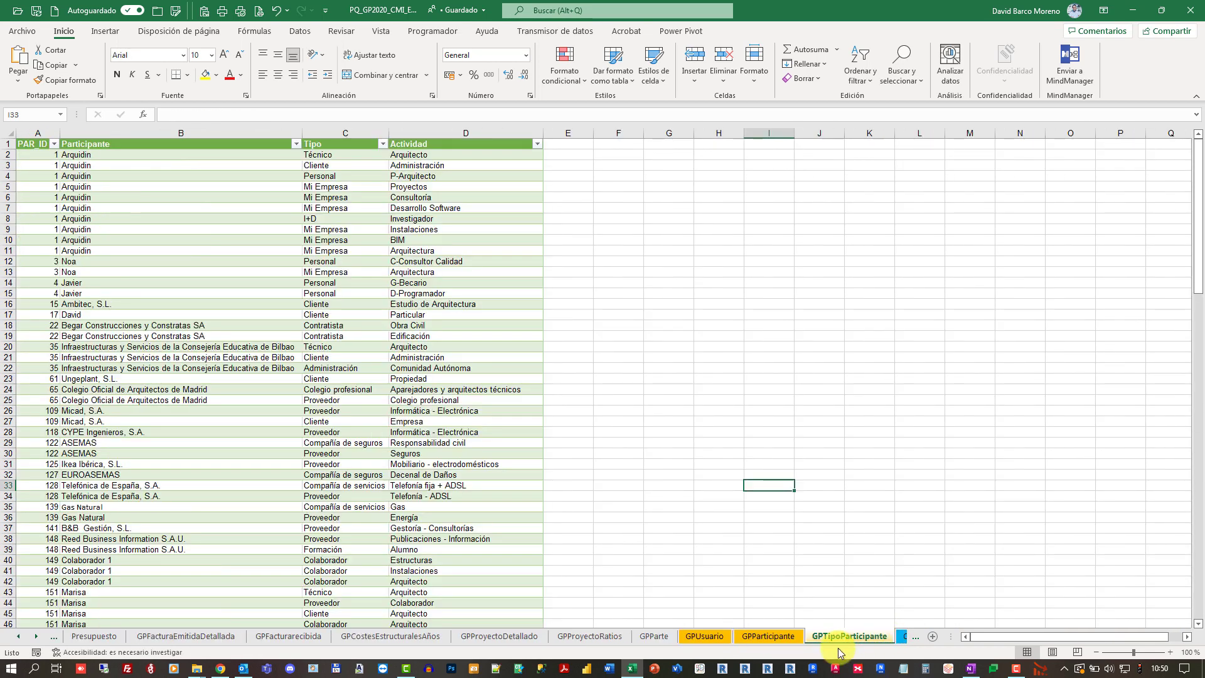
pyautogui.click(902, 638)
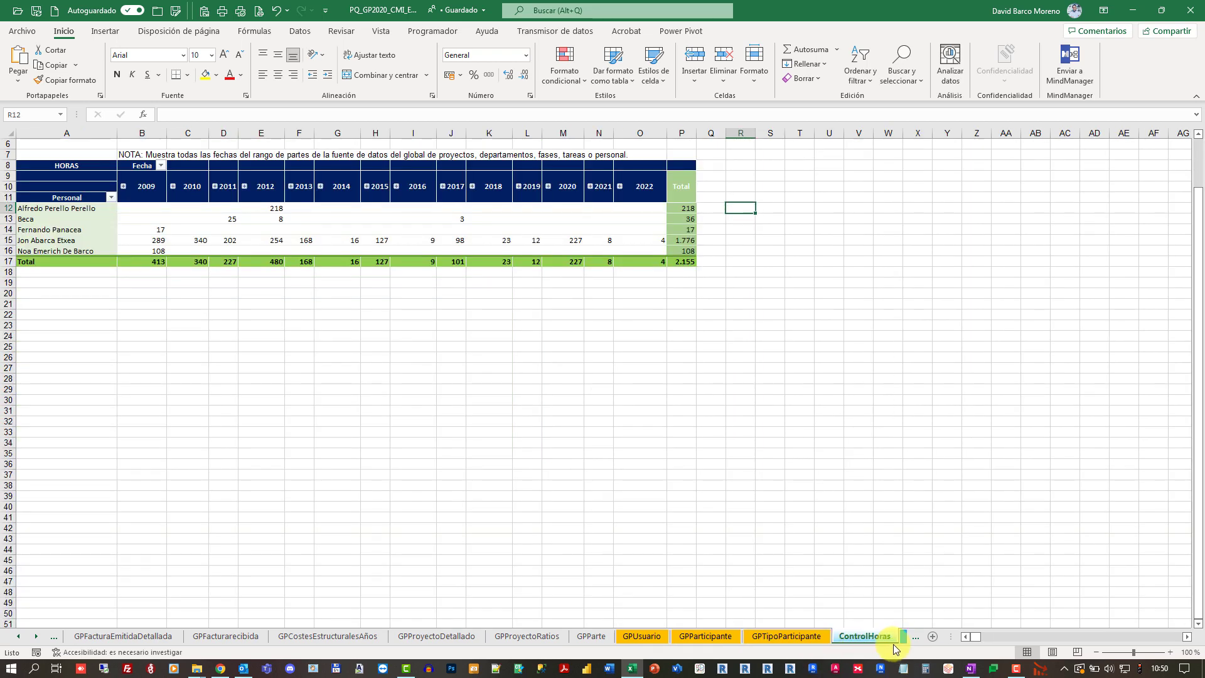
pyautogui.click(901, 637)
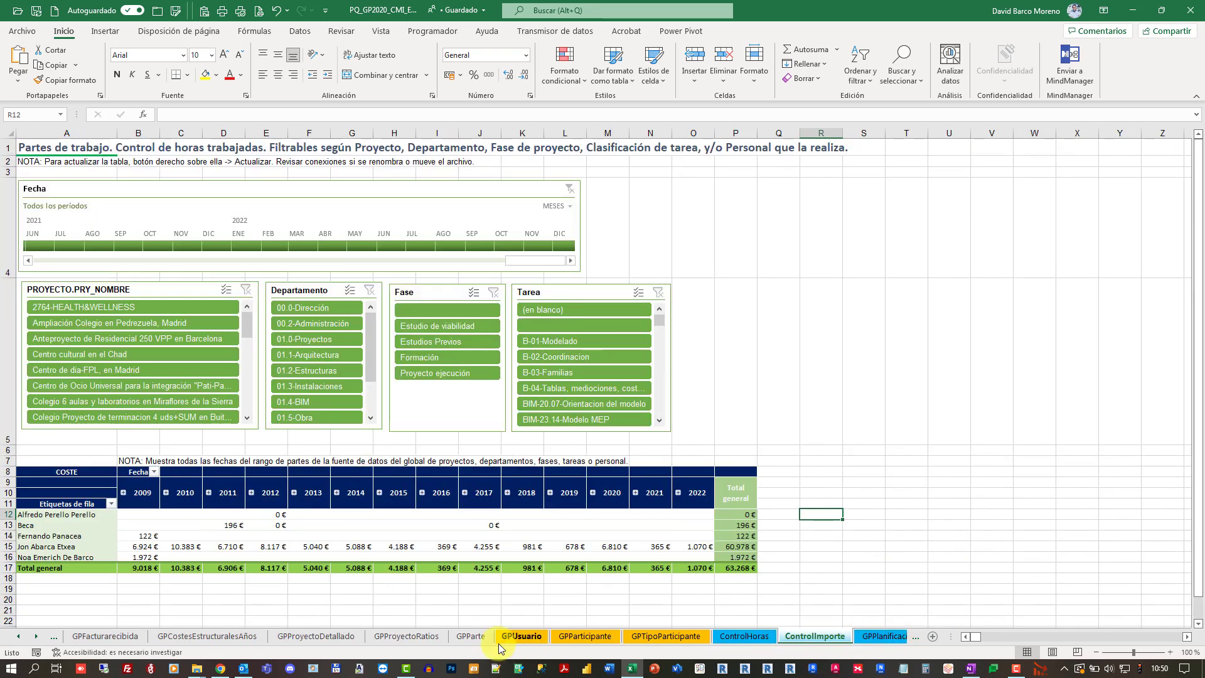
# Step: Return to the GPProyectoDetallado sheet and view the database types available as data import sources, including SQL Server
pyautogui.click(386, 638)
pyautogui.click(344, 637)
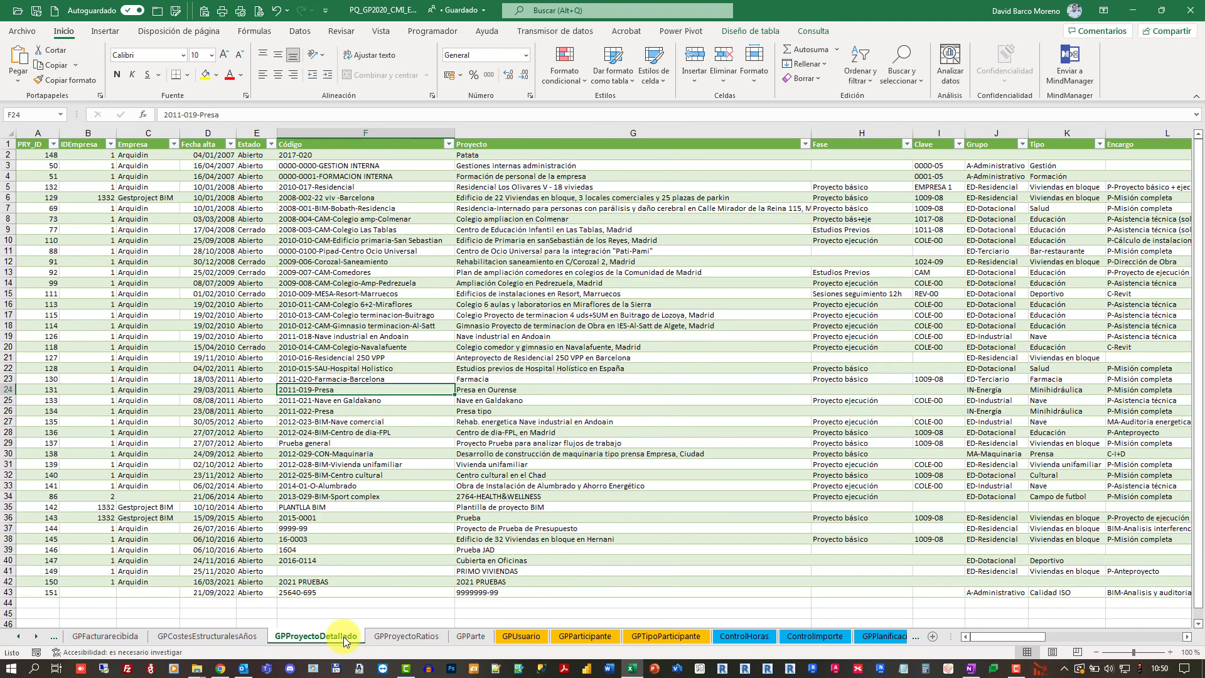
pyautogui.click(300, 32)
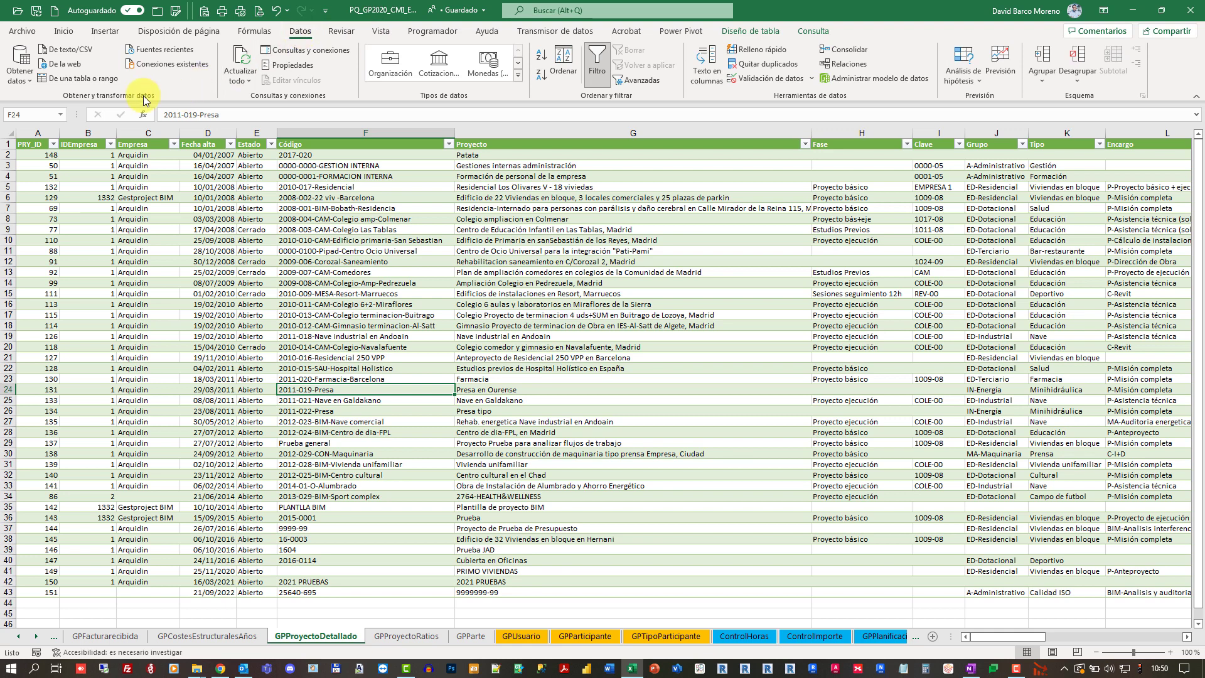
pyautogui.click(29, 81)
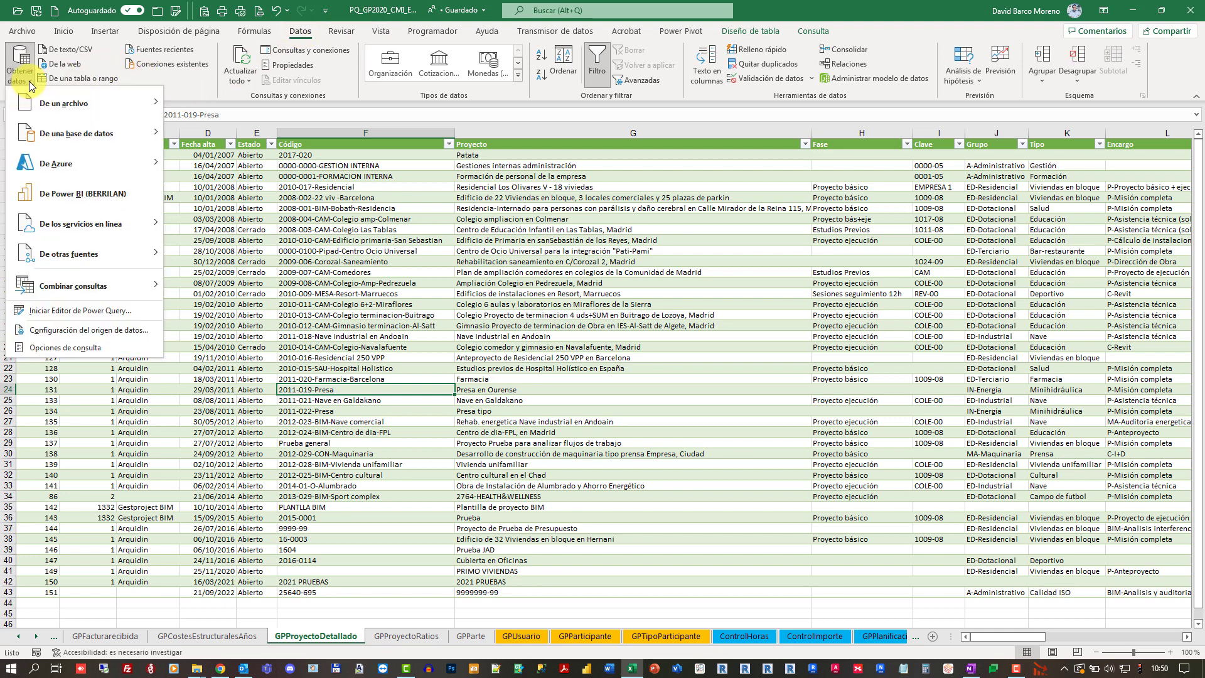
pyautogui.click(115, 135)
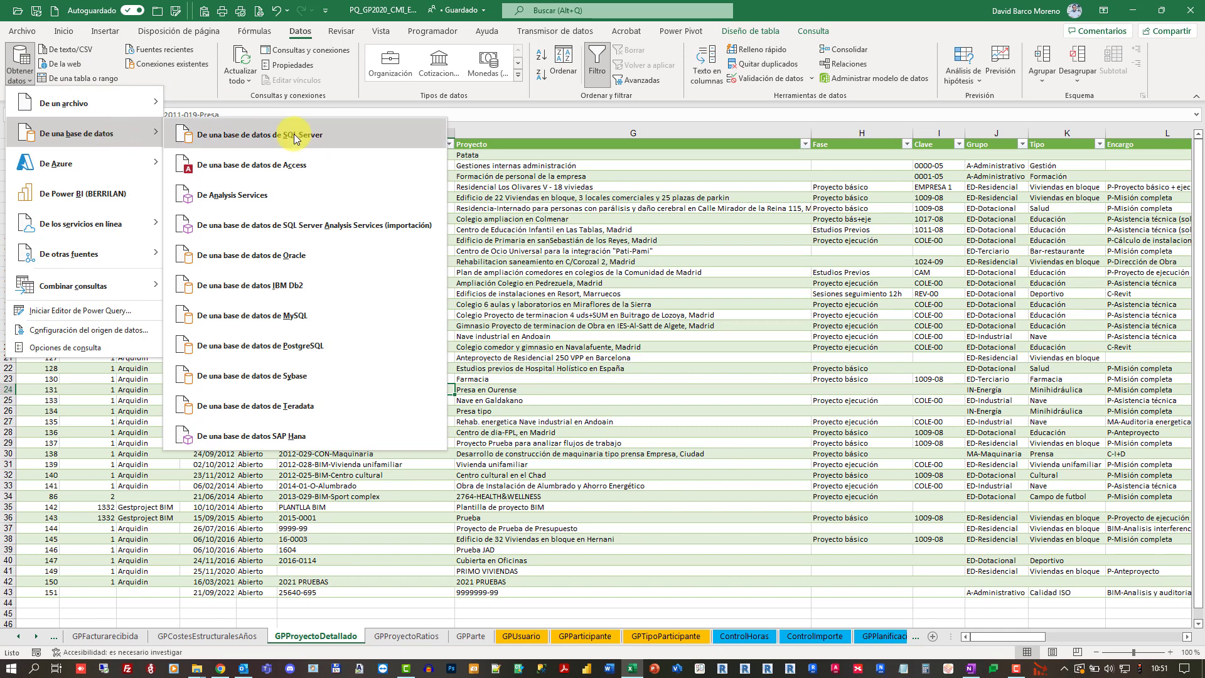
pyautogui.click(207, 94)
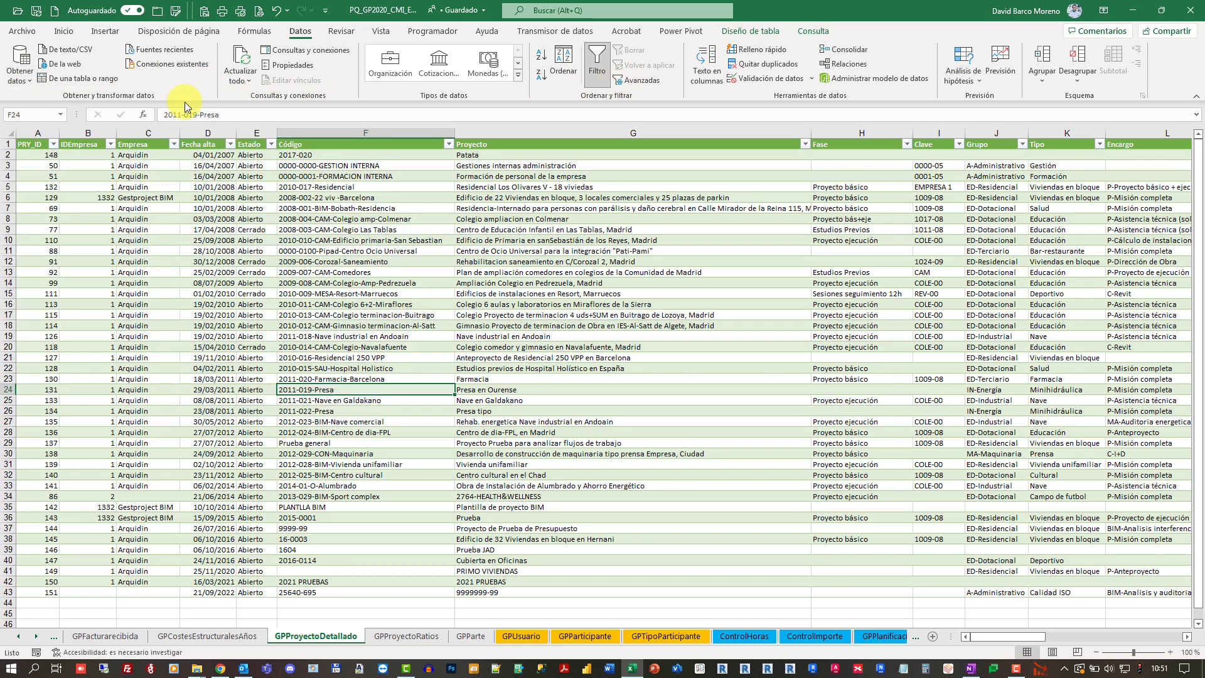
# Step: Show the workbook's queries and connections and open a GP_Conexiones parameter in the Power Query Editor
pyautogui.click(307, 54)
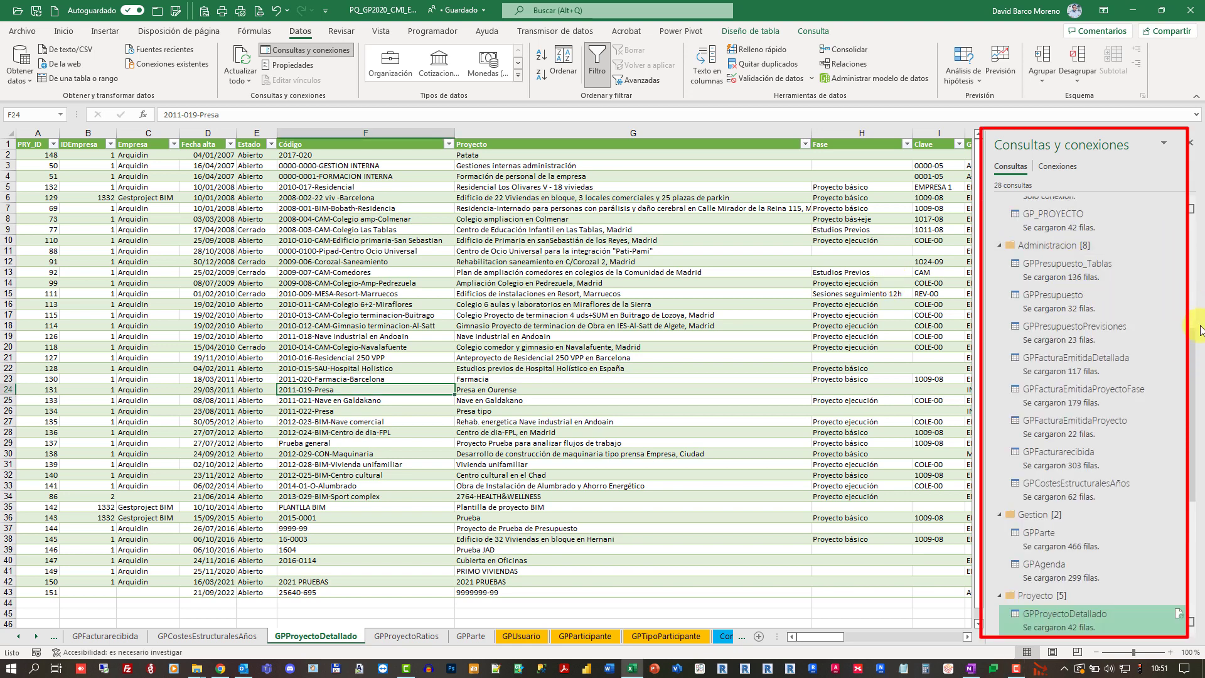
pyautogui.scroll(5, 1194, 352)
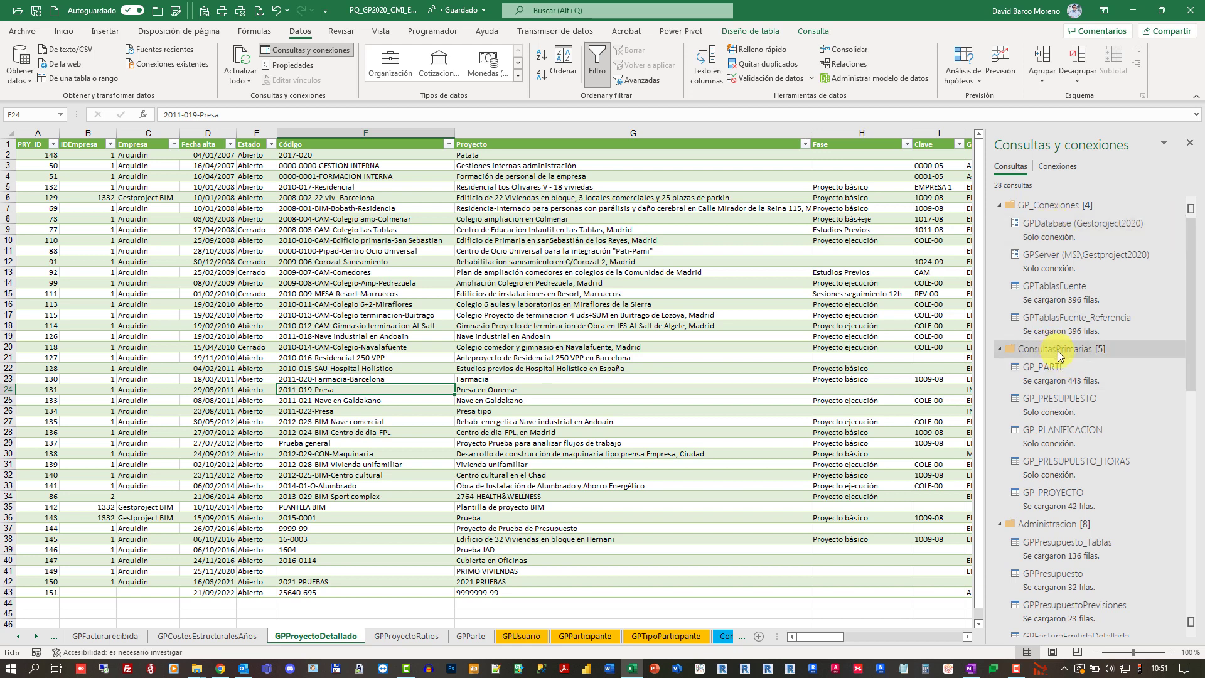
pyautogui.doubleClick(1066, 238)
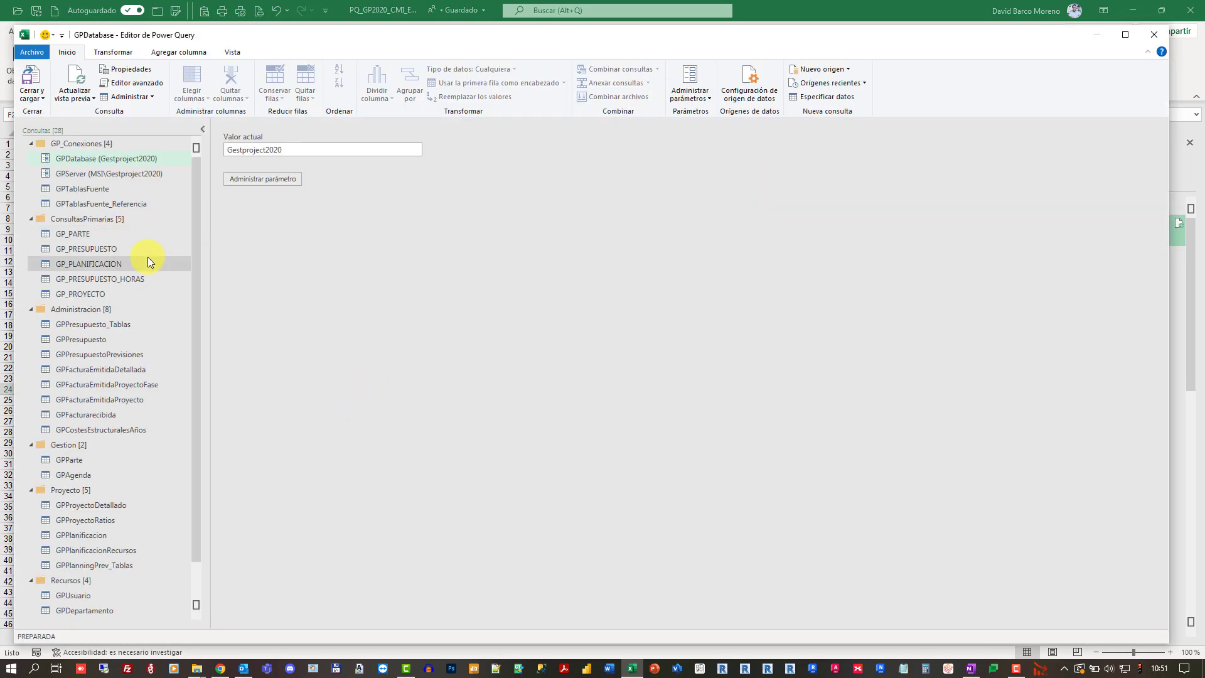
# Step: Inspect the current values of the GPDatabase and GPServer parameters, highlighting the server name part of GPServer
pyautogui.click(116, 157)
pyautogui.click(117, 174)
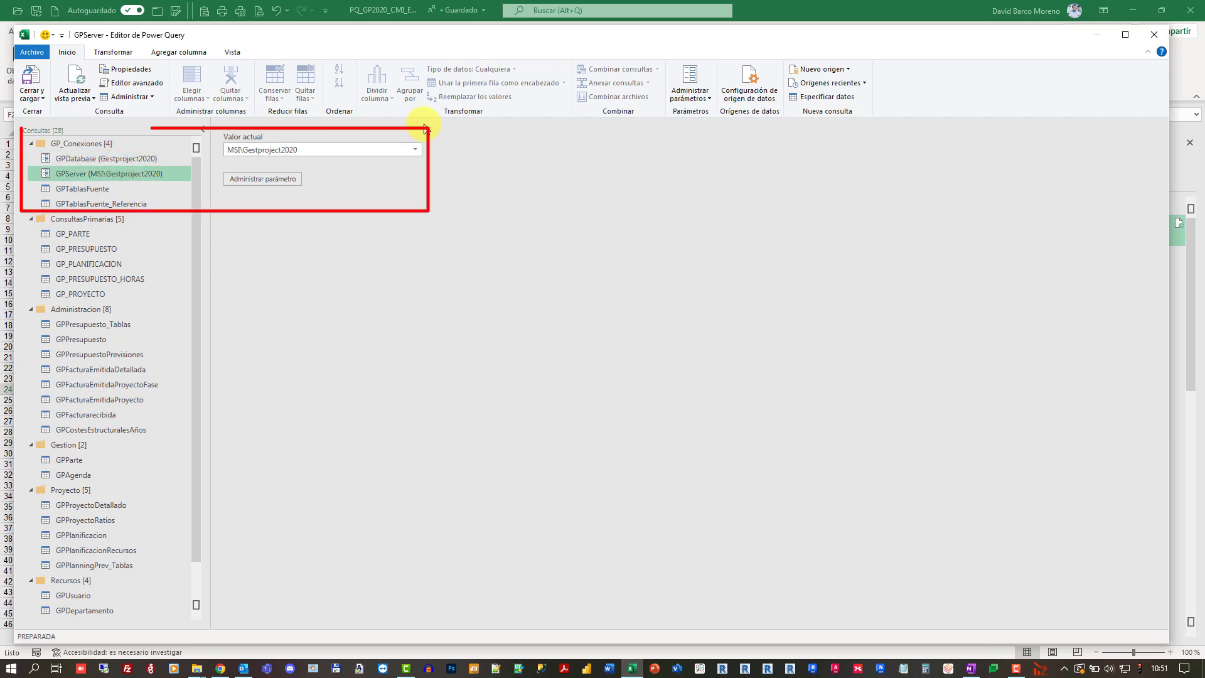
pyautogui.click(416, 149)
pyautogui.click(416, 149)
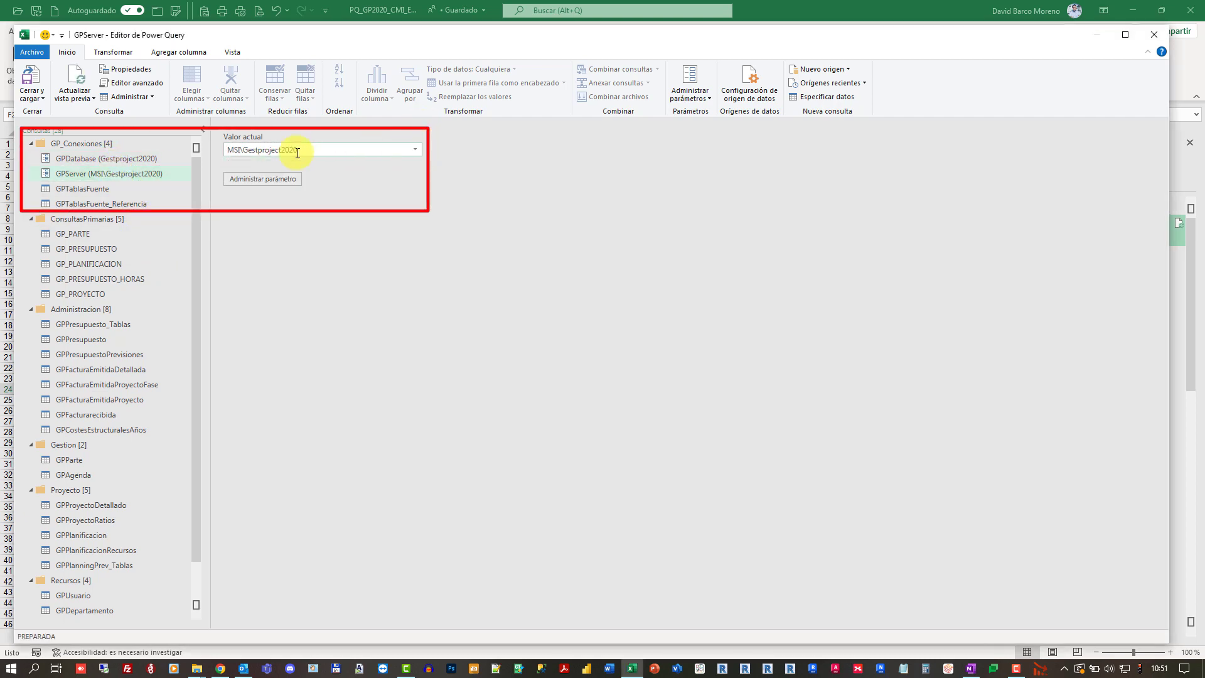
pyautogui.doubleClick(236, 150)
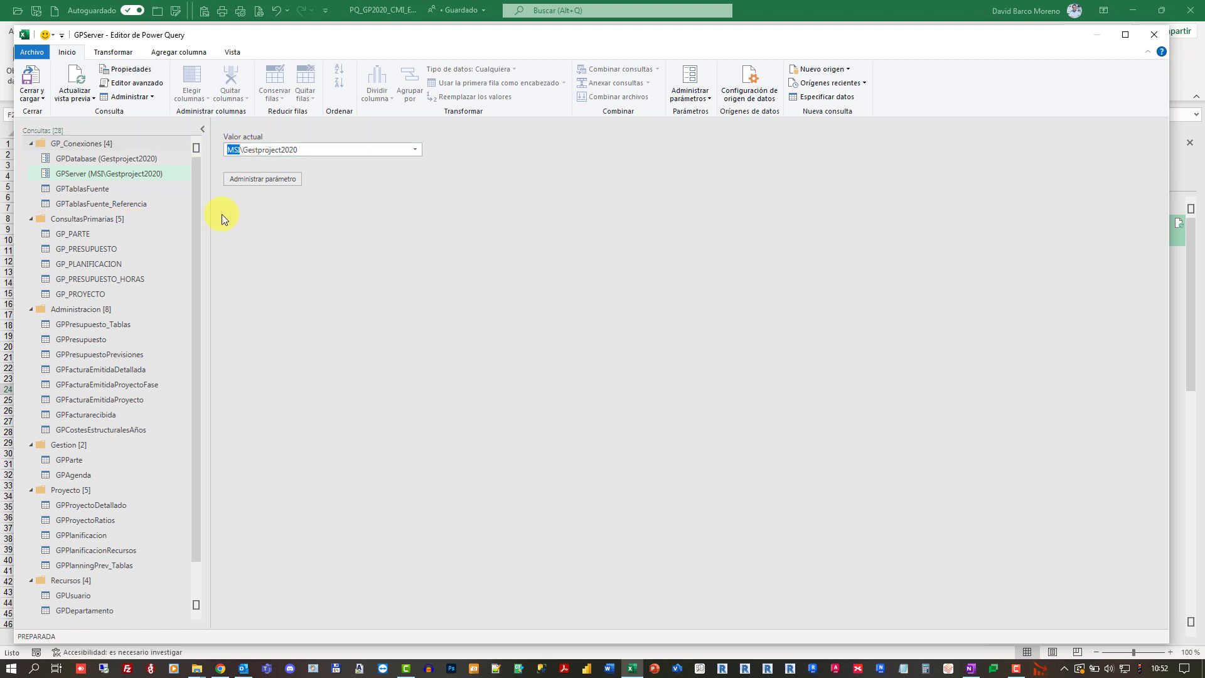
# Step: Create a new query that references the GPTablasFuente query
pyautogui.click(223, 154)
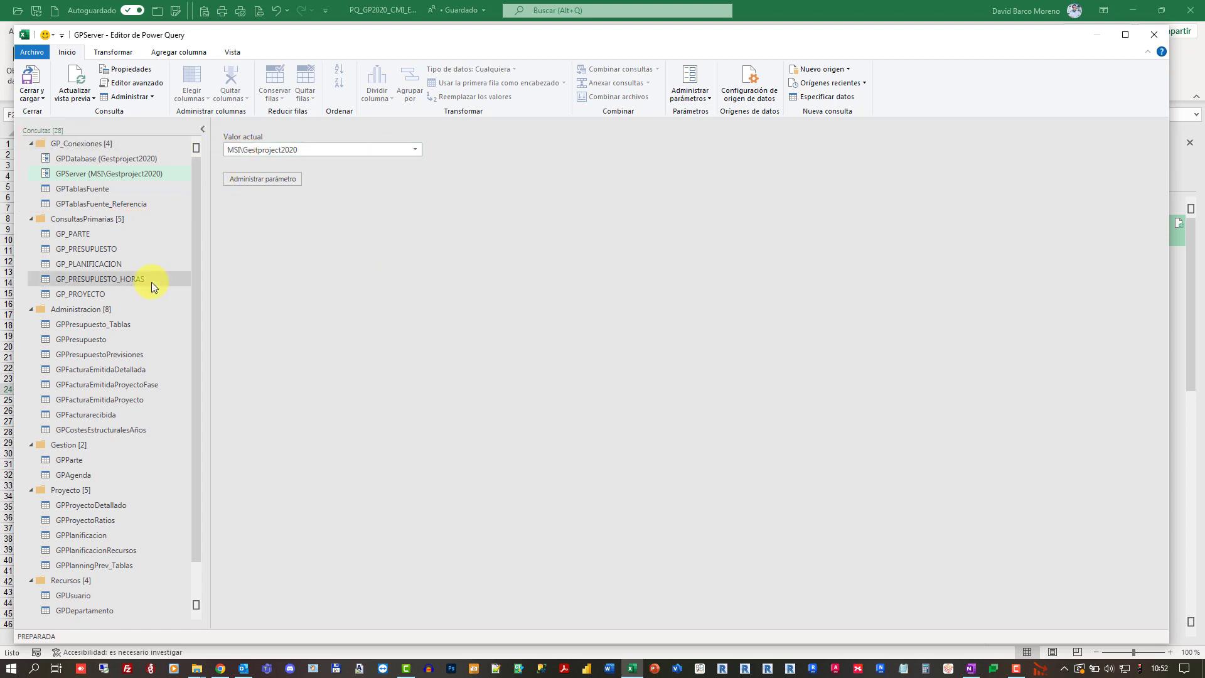
pyautogui.click(96, 194)
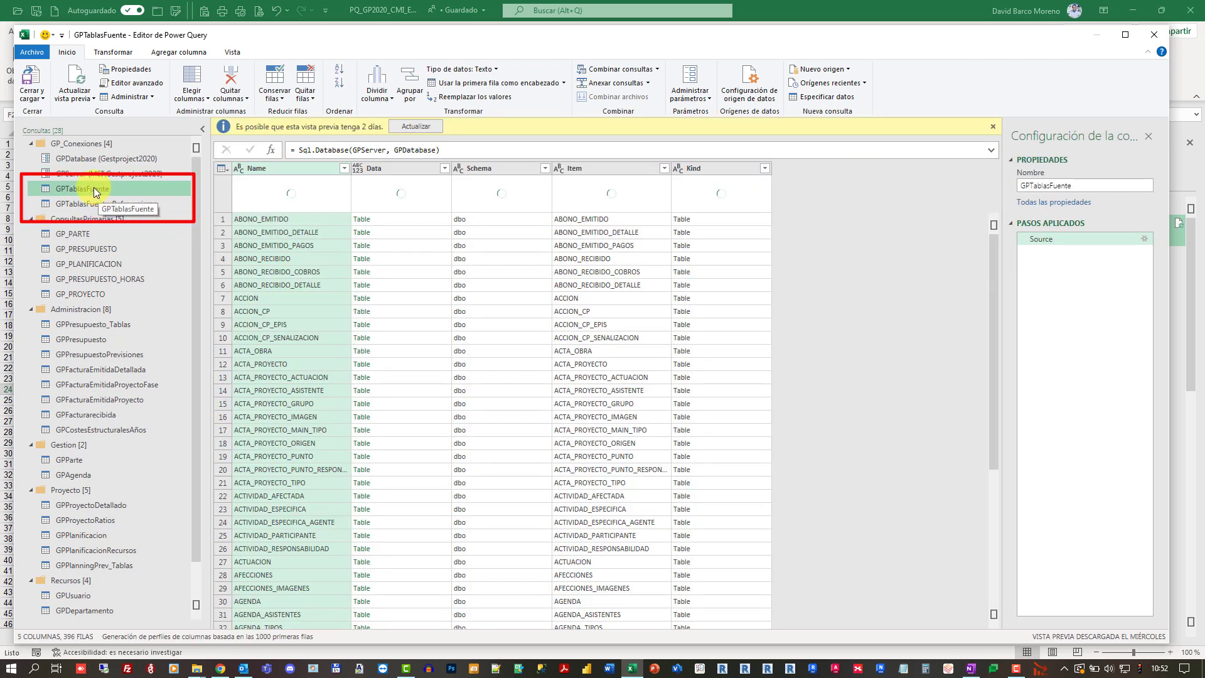
pyautogui.rightClick(94, 190)
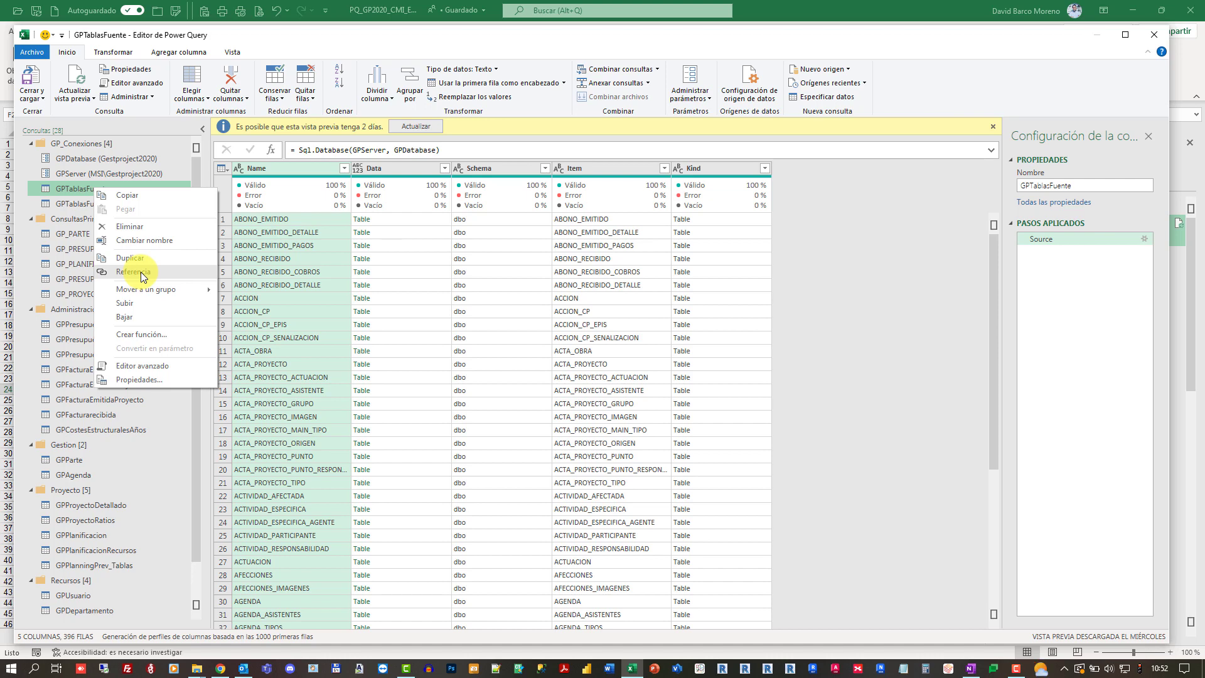
pyautogui.click(141, 273)
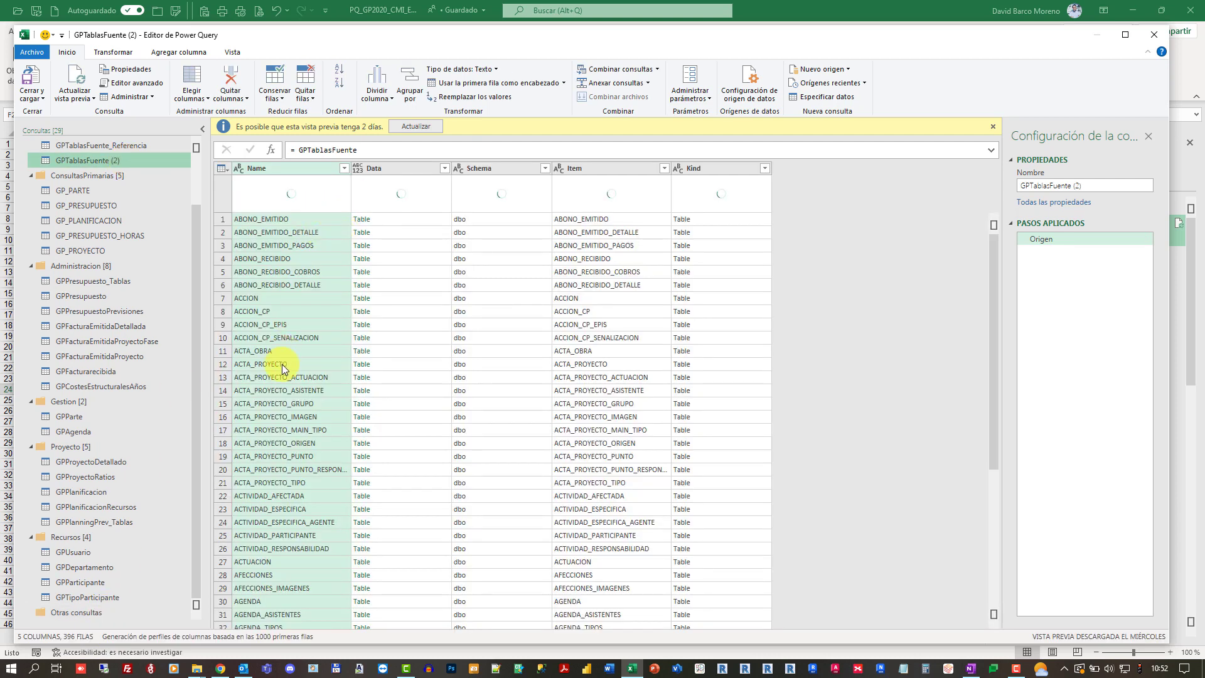
# Step: Locate AGENDA in the new reference query's table list and navigate into its data
pyautogui.scroll(-12, 281, 364)
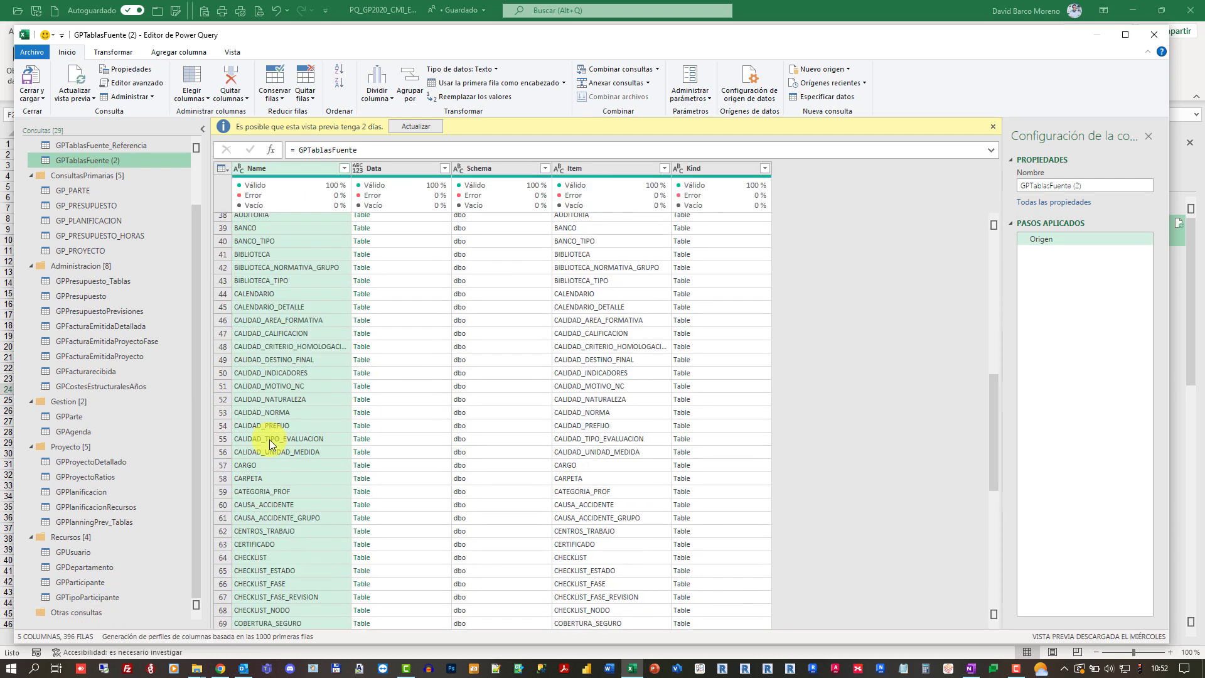
pyautogui.scroll(5, 269, 439)
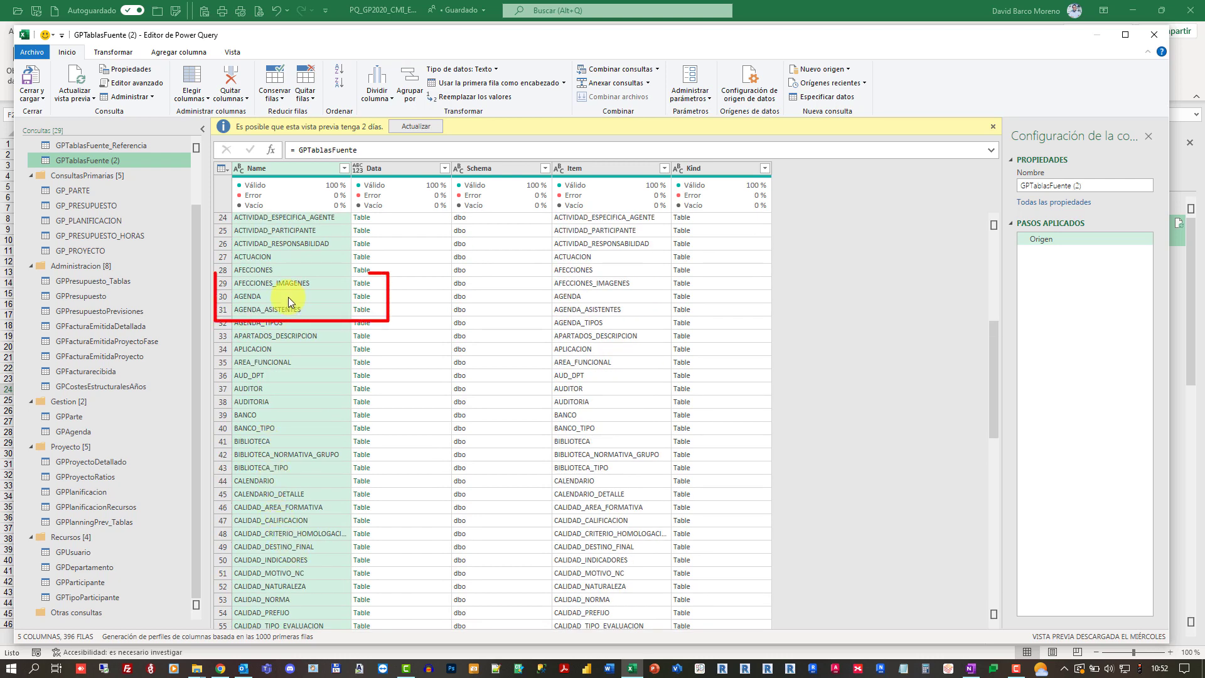
pyautogui.click(288, 296)
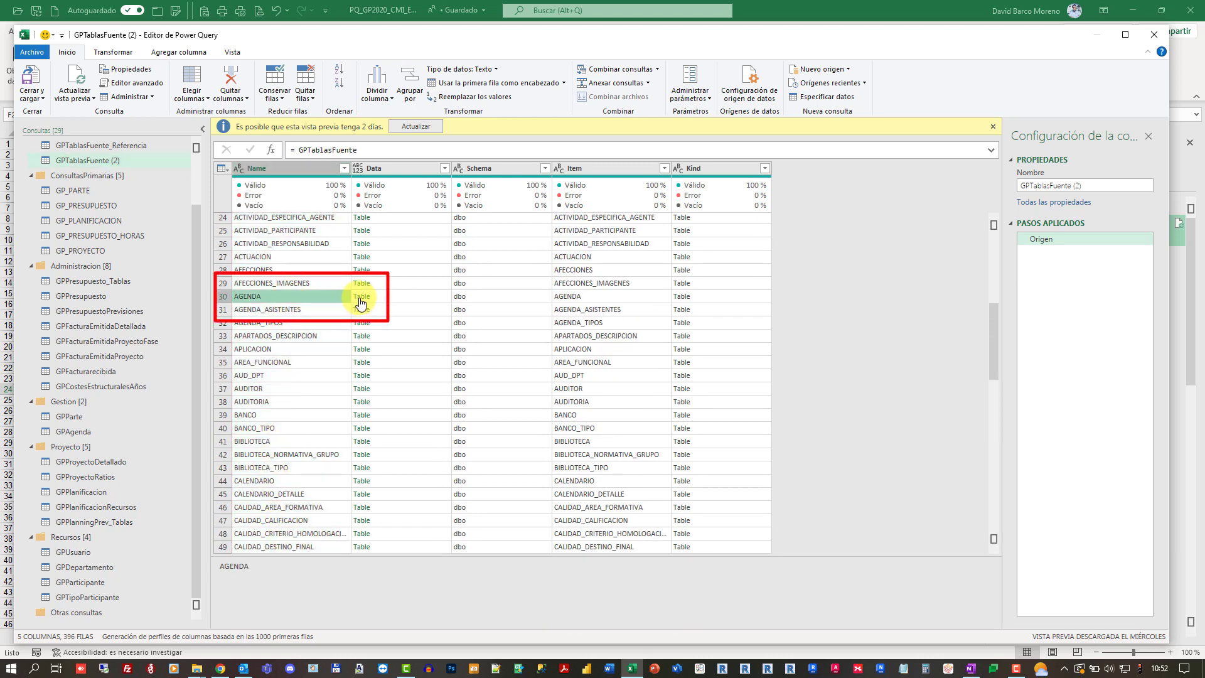
pyautogui.click(361, 304)
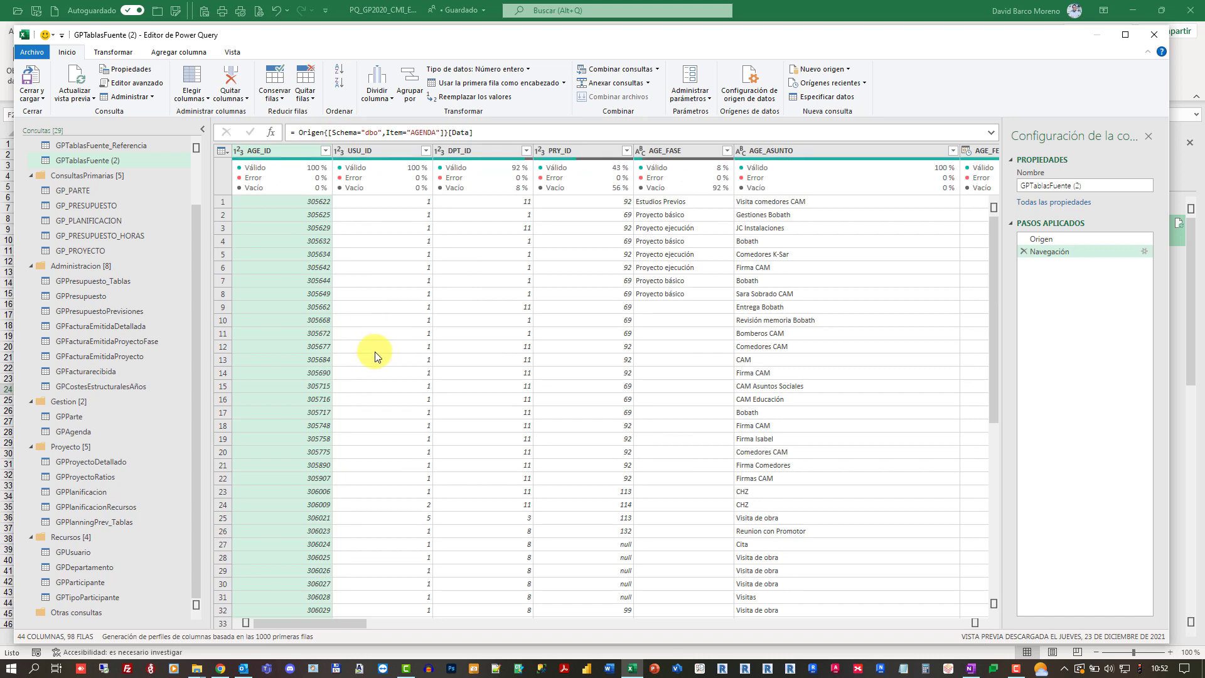
# Step: Look across the AGENDA data to its related-table columns and check which fields the ETIQUETAS column can expand
pyautogui.moveTo(284, 623); pyautogui.dragTo(429, 315)
pyautogui.moveTo(337, 623); pyautogui.dragTo(539, 642)
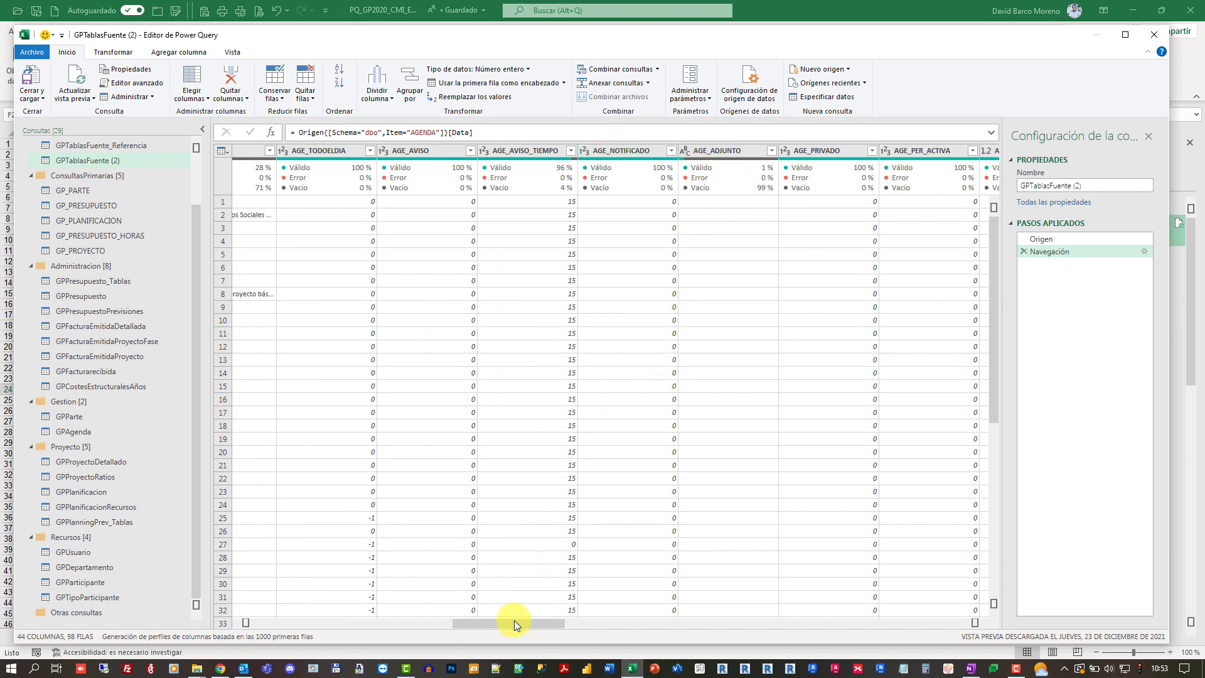
pyautogui.moveTo(514, 620); pyautogui.dragTo(925, 621)
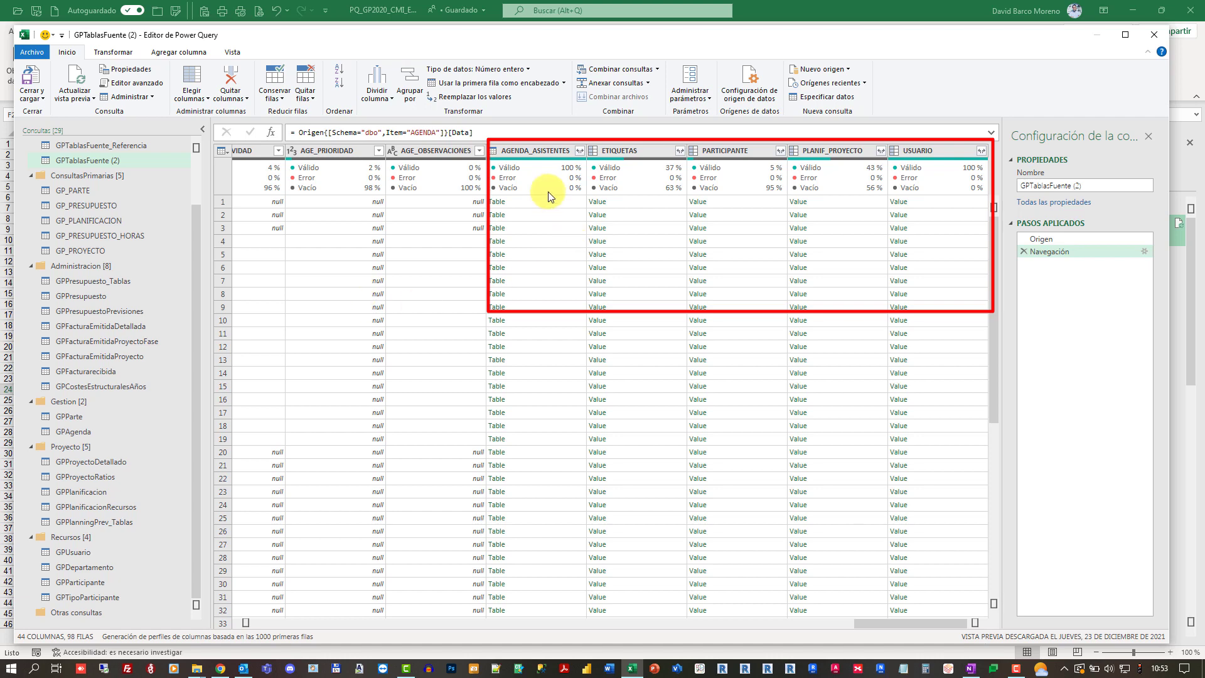
pyautogui.click(679, 152)
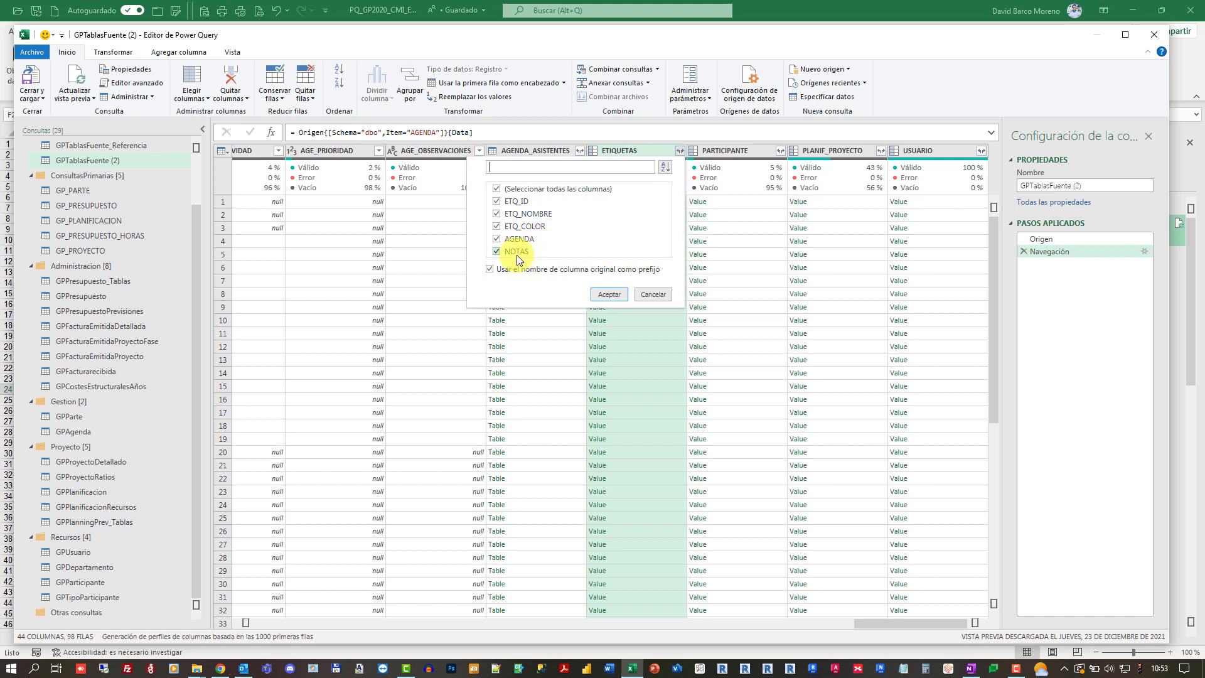
pyautogui.click(651, 294)
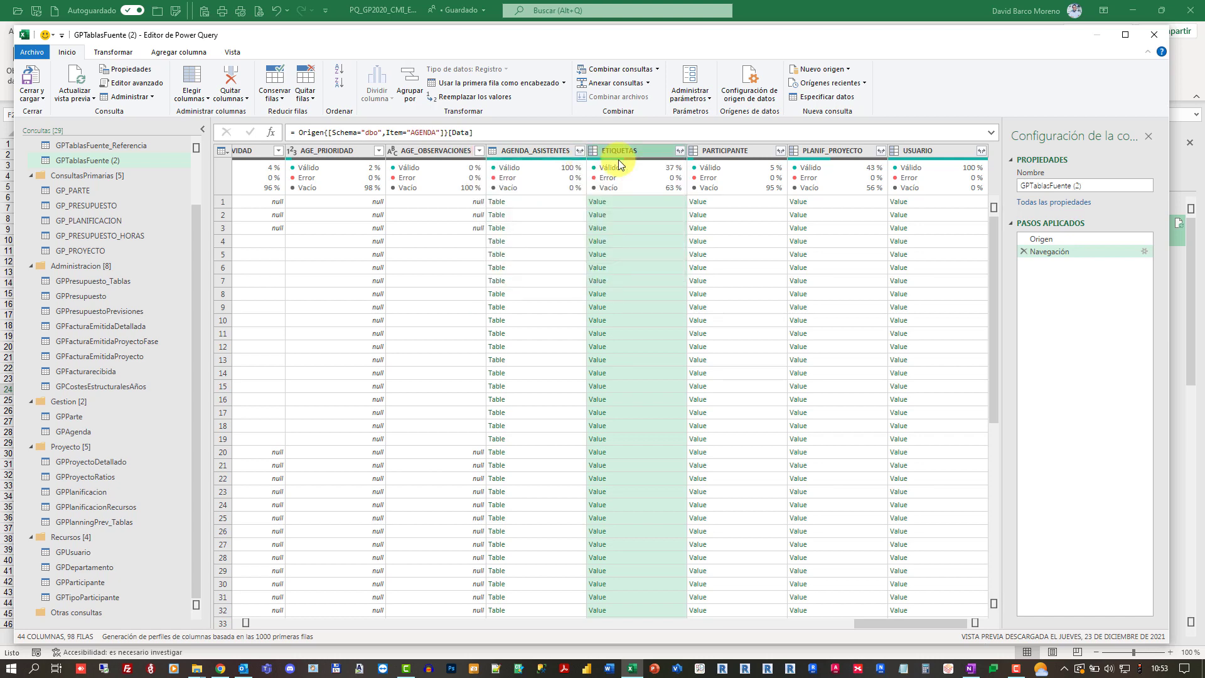
# Step: Check the expandable fields of PARTICIPANTE and PLANIF_PROYECTO, and preview the AGENDA_ASISTENTES table in row 10
pyautogui.click(780, 151)
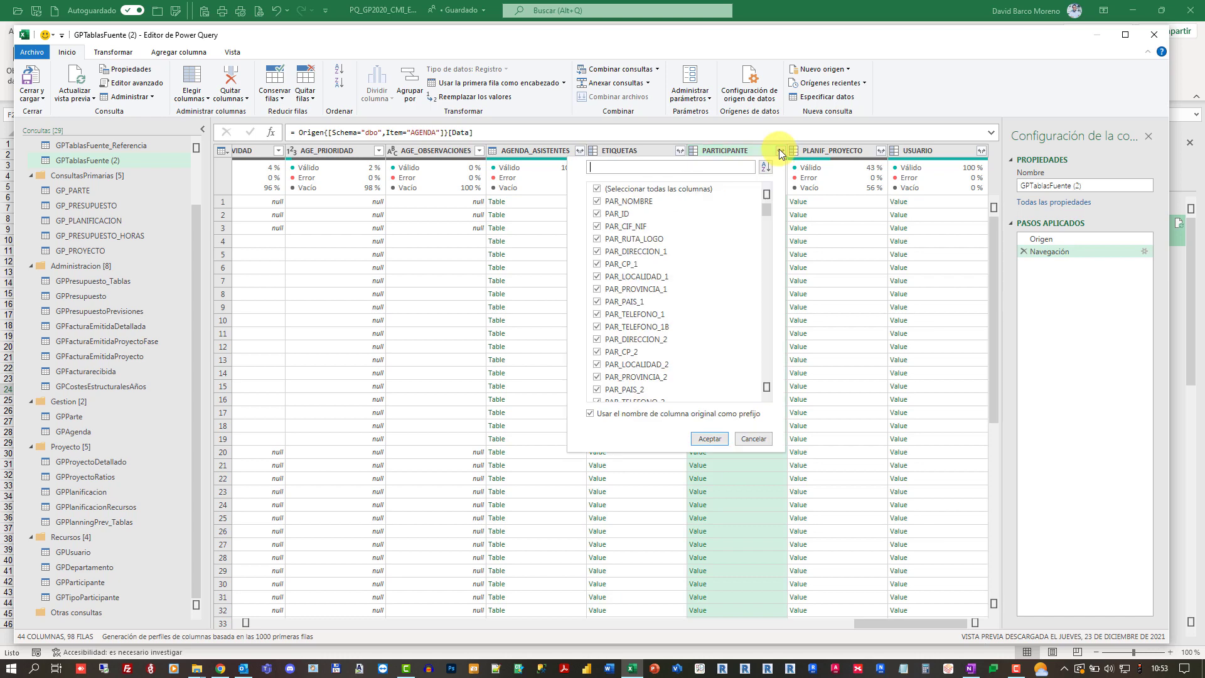
pyautogui.click(687, 190)
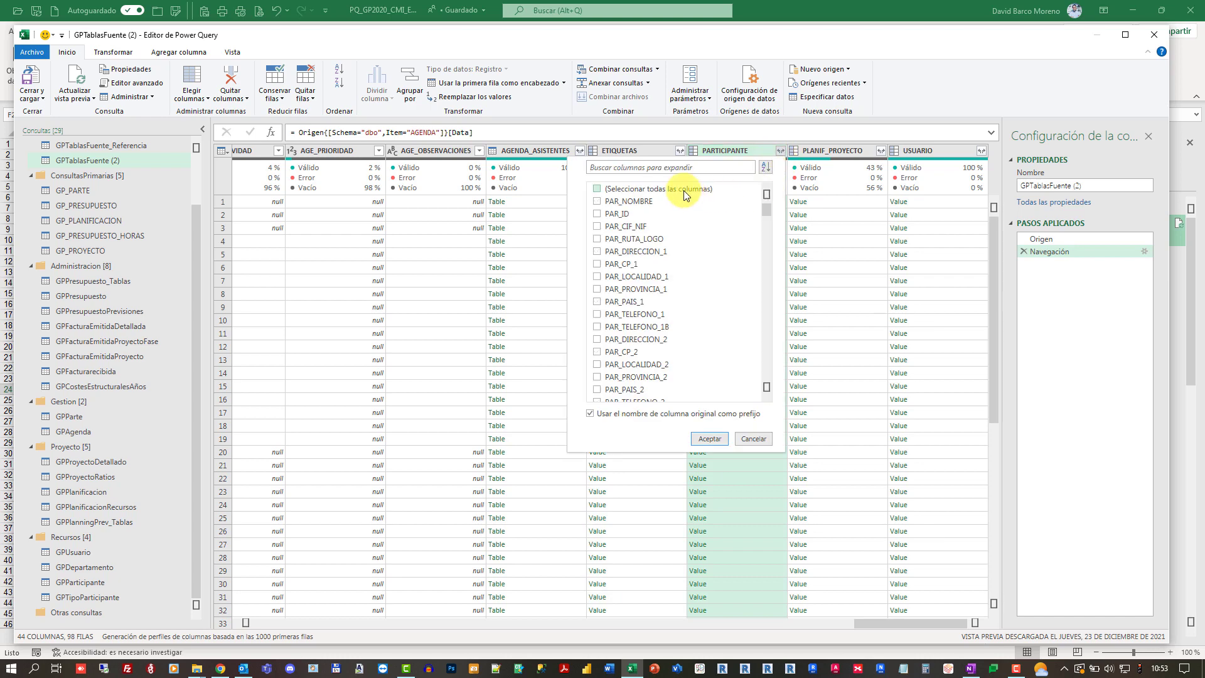
pyautogui.click(630, 202)
pyautogui.click(881, 150)
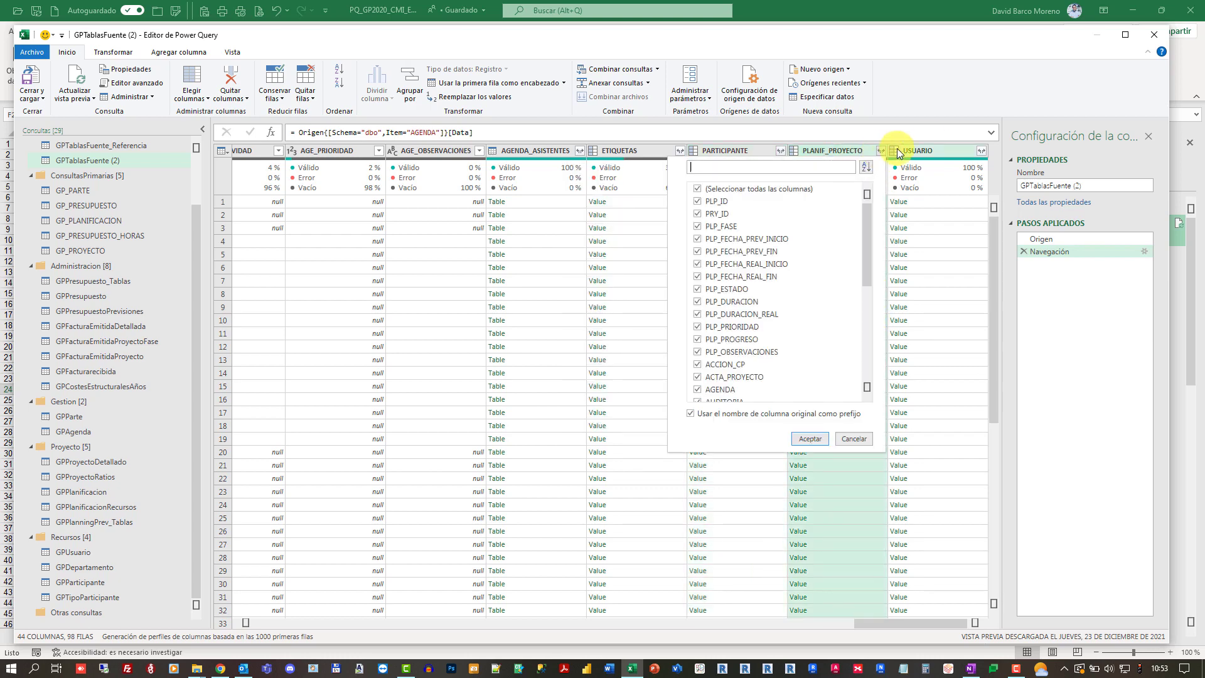
pyautogui.click(881, 150)
pyautogui.click(515, 320)
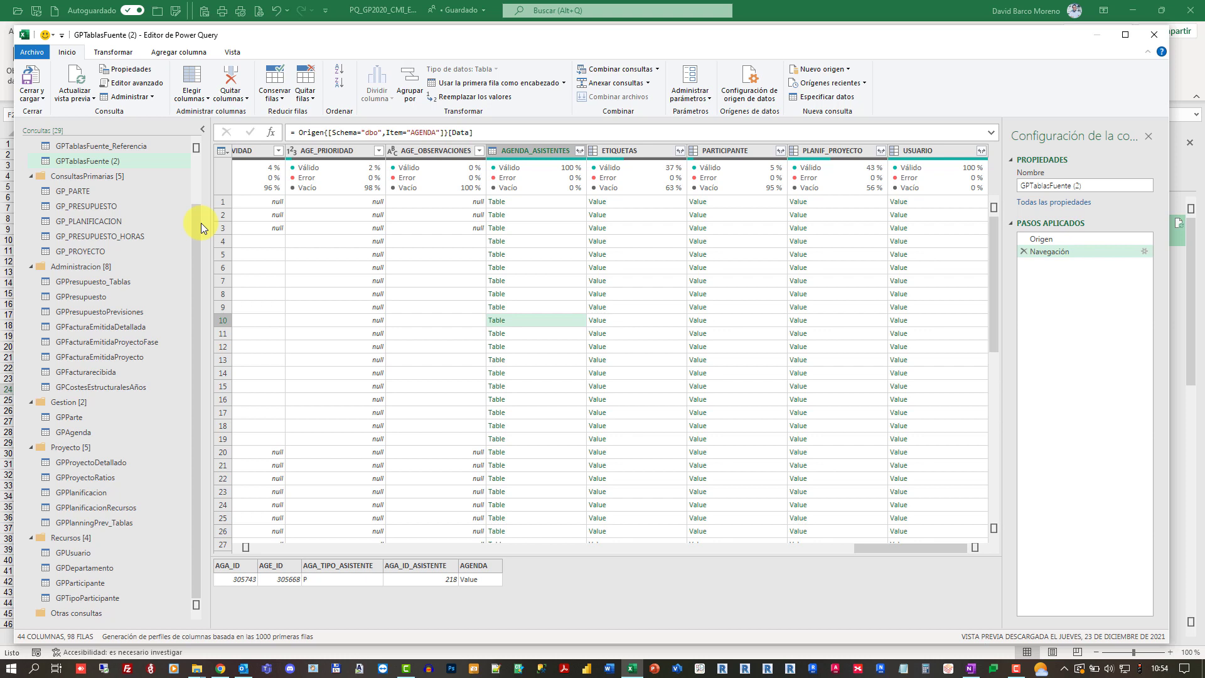
# Step: Examine the GPProyectoDetallado query's applied steps from Source to Columnas reordenadas26 and look across its data columns
pyautogui.moveTo(198, 231); pyautogui.dragTo(194, 175)
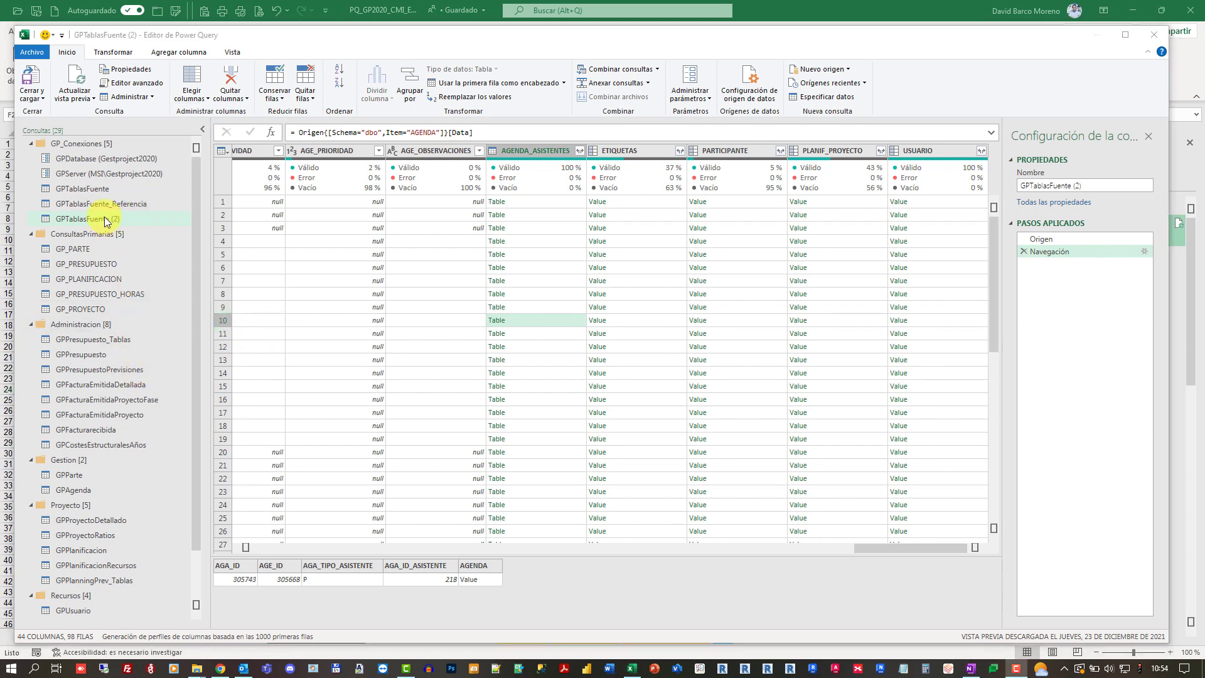
pyautogui.click(89, 250)
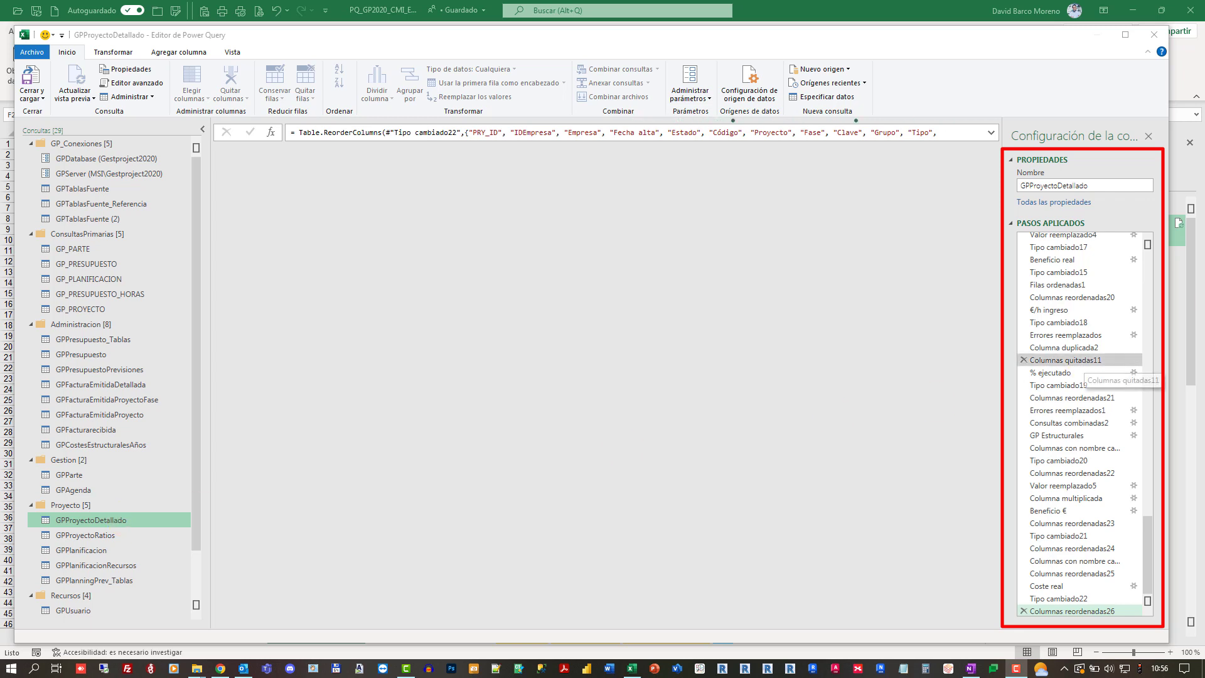
pyautogui.moveTo(1151, 534)
pyautogui.mouseDown()
pyautogui.moveTo(1155, 349)
pyautogui.moveTo(1143, 298)
pyautogui.moveTo(1159, 251)
pyautogui.mouseUp()
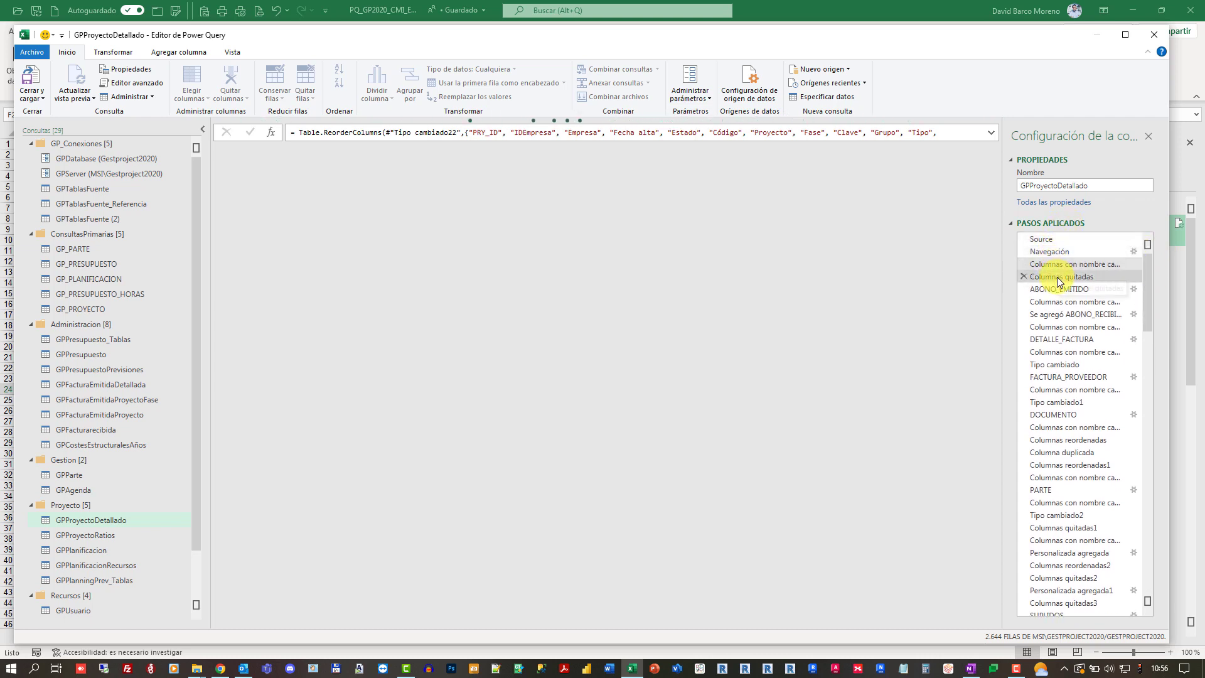
pyautogui.click(1060, 303)
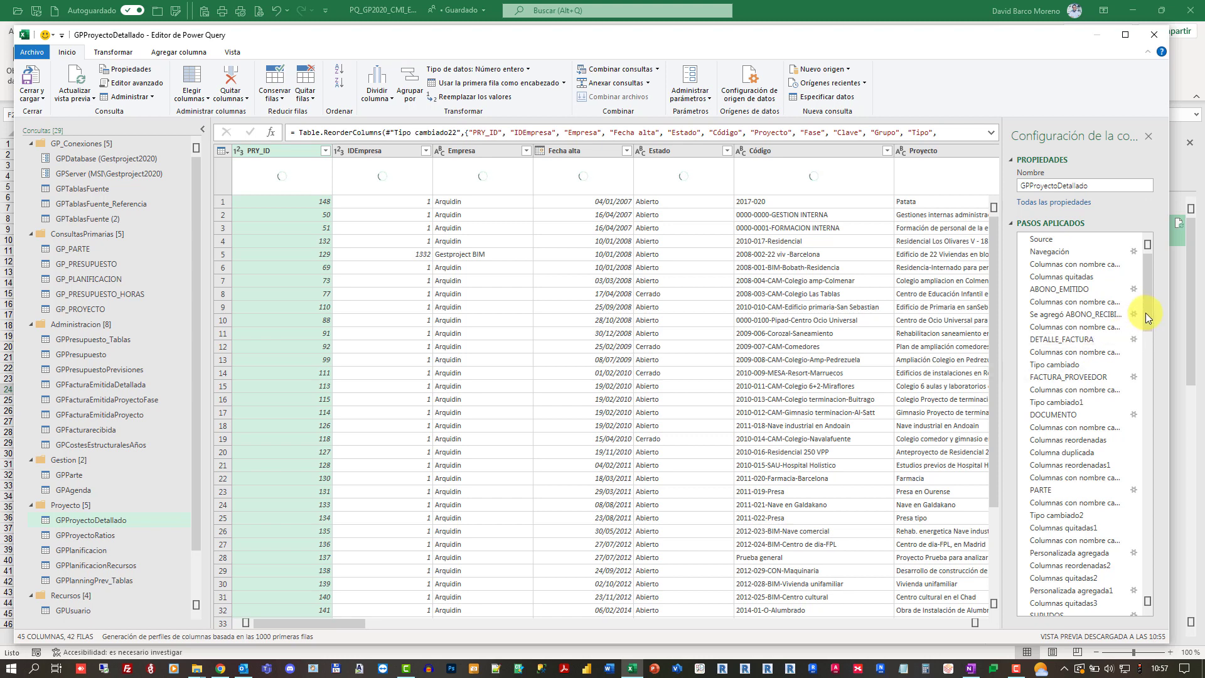
pyautogui.moveTo(1148, 306); pyautogui.dragTo(1158, 417)
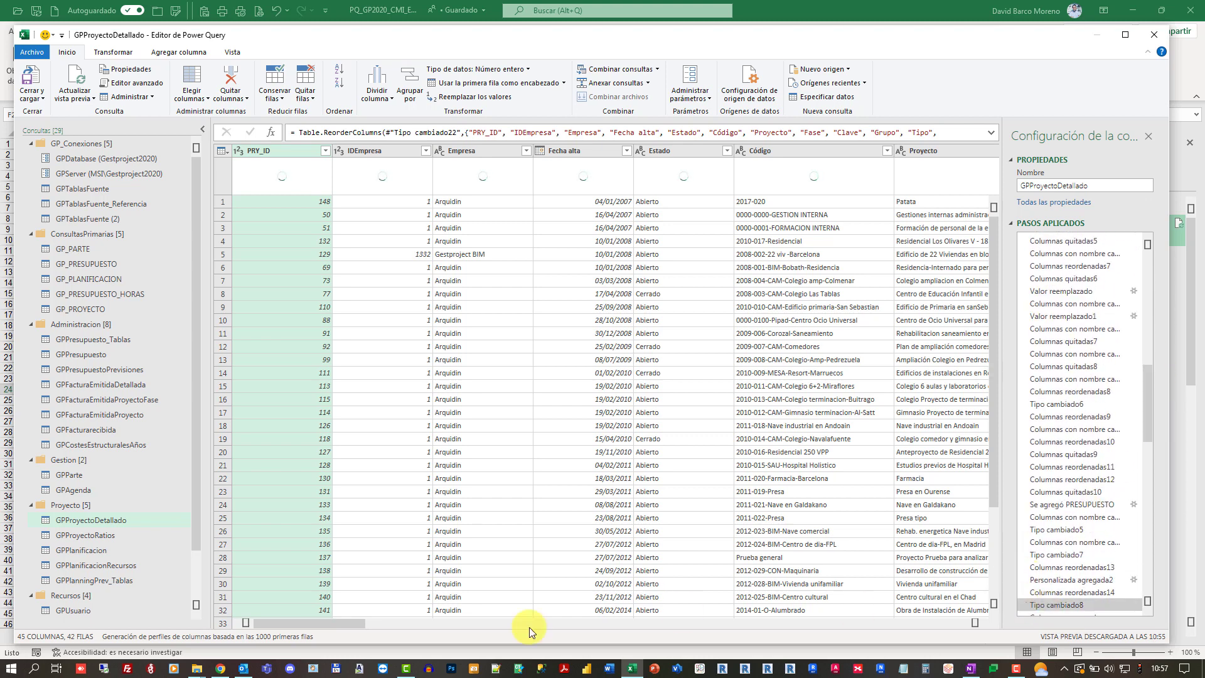
pyautogui.moveTo(338, 624); pyautogui.dragTo(566, 628)
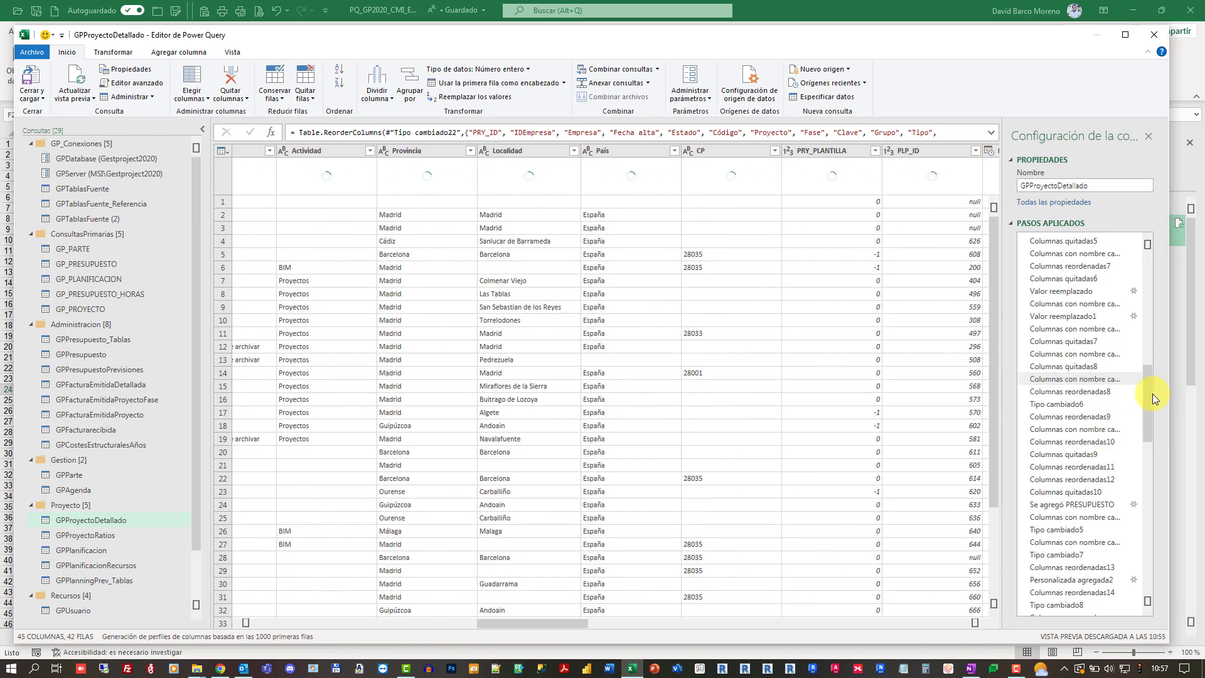
pyautogui.moveTo(1148, 386); pyautogui.dragTo(1153, 569)
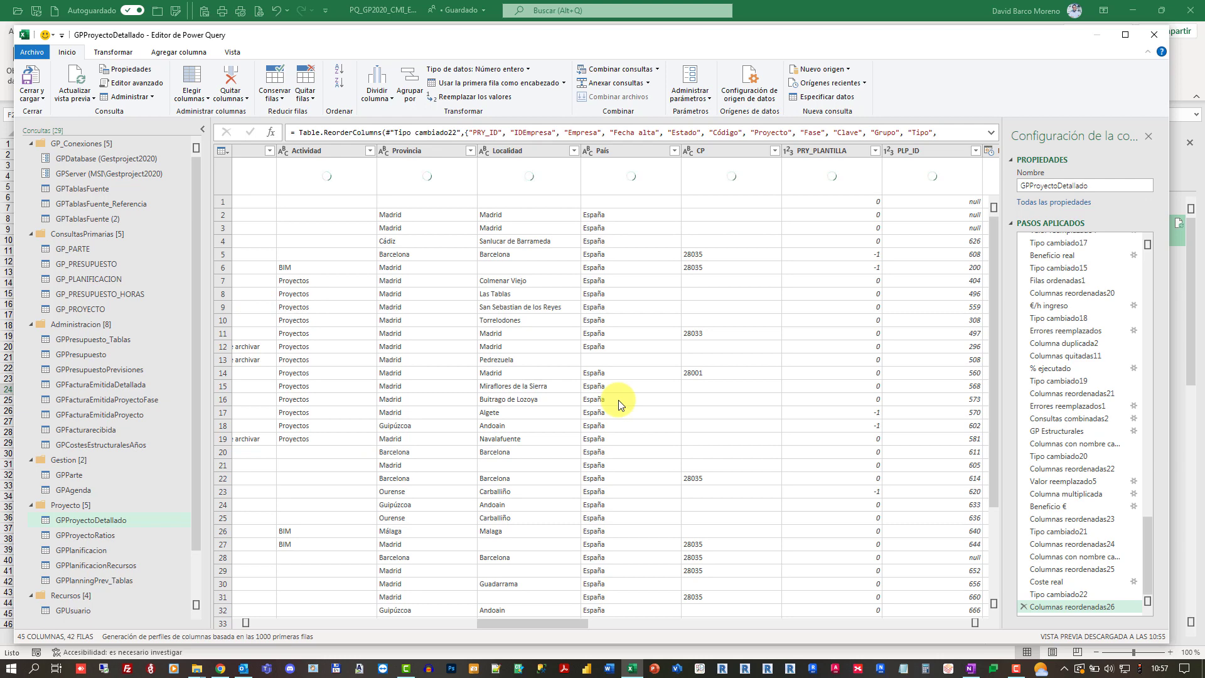
# Step: Close and load the queries into the workbook, and refresh the table on the GPCostesEstructuralesAños sheet
pyautogui.click(40, 74)
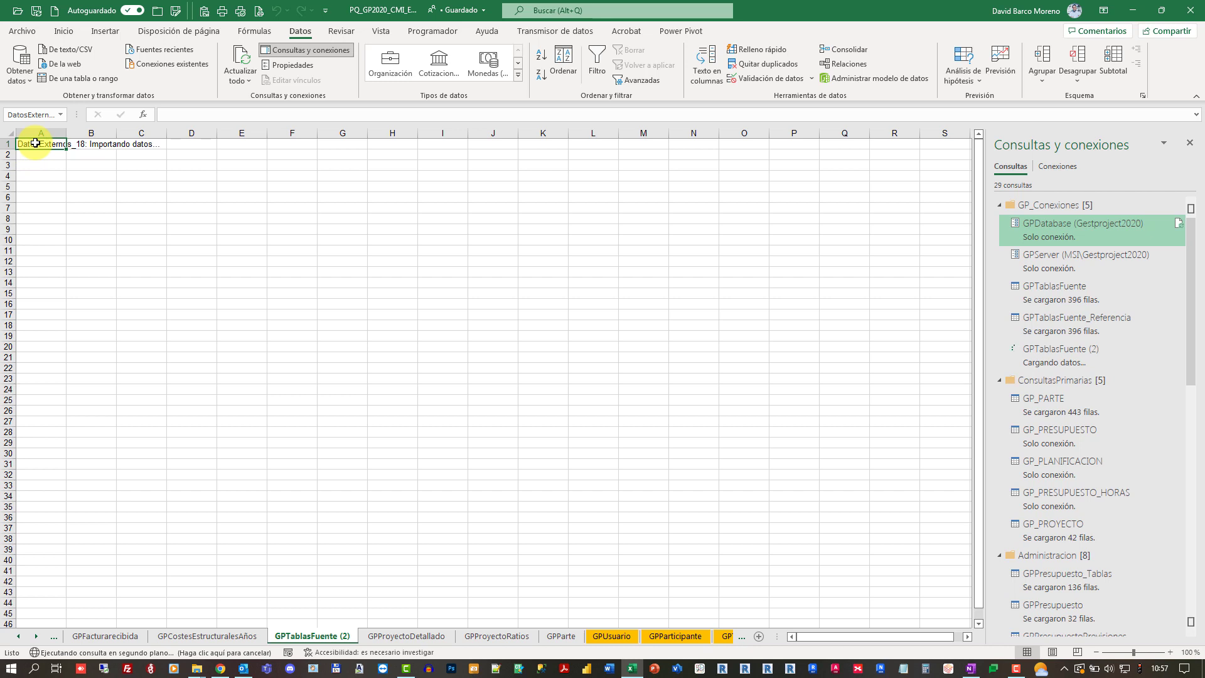
pyautogui.click(204, 638)
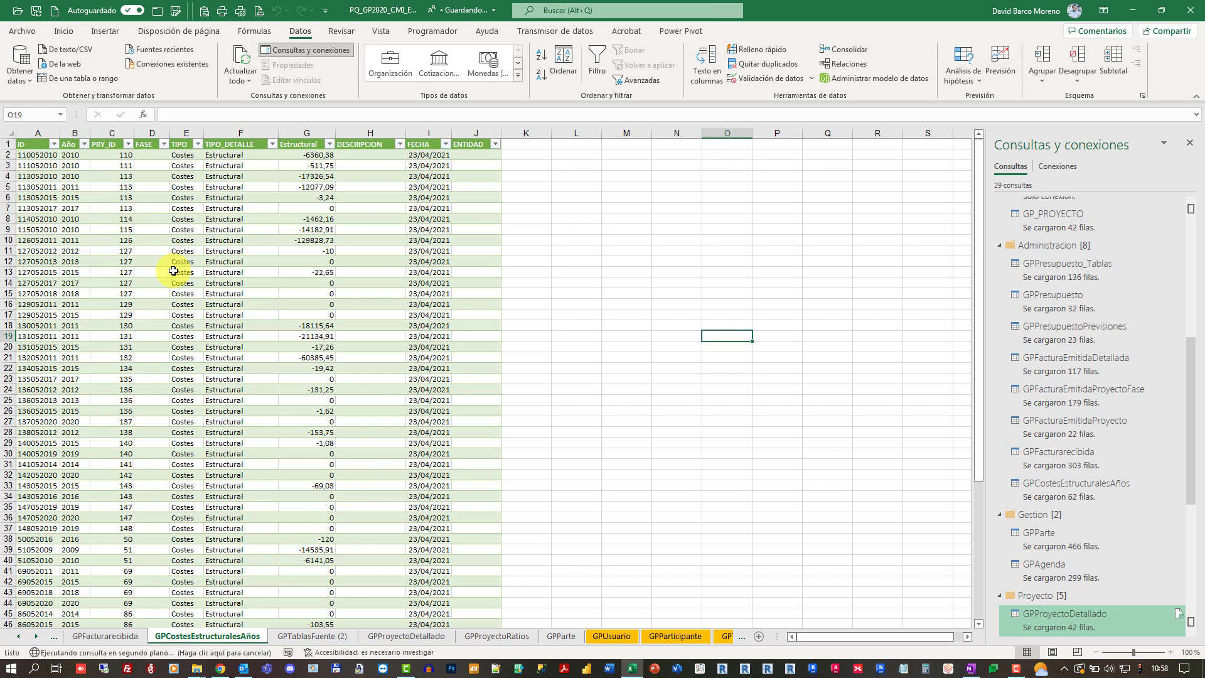
pyautogui.rightClick(181, 253)
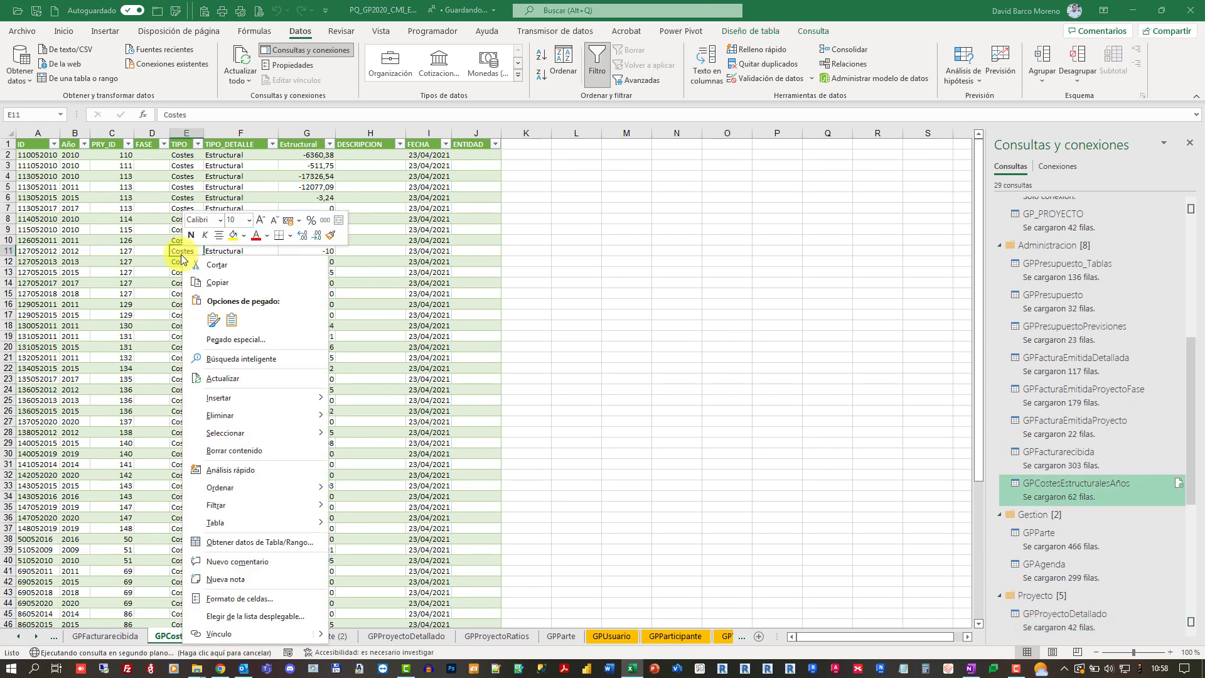
pyautogui.click(239, 380)
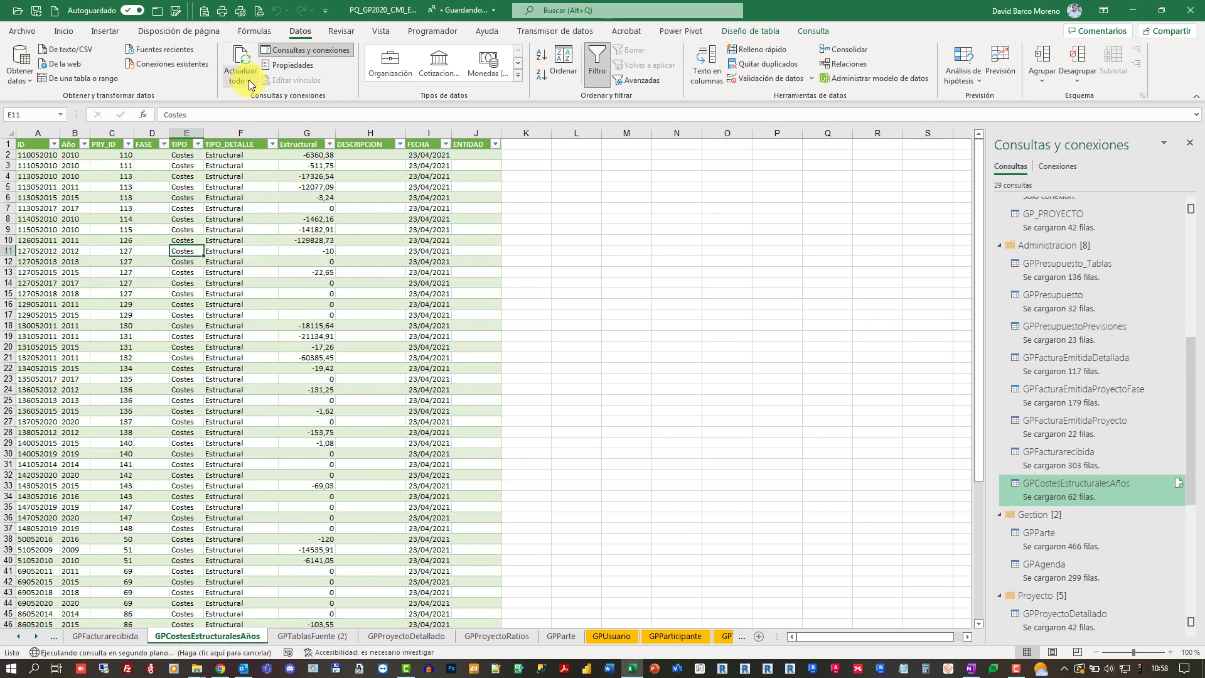
pyautogui.click(251, 83)
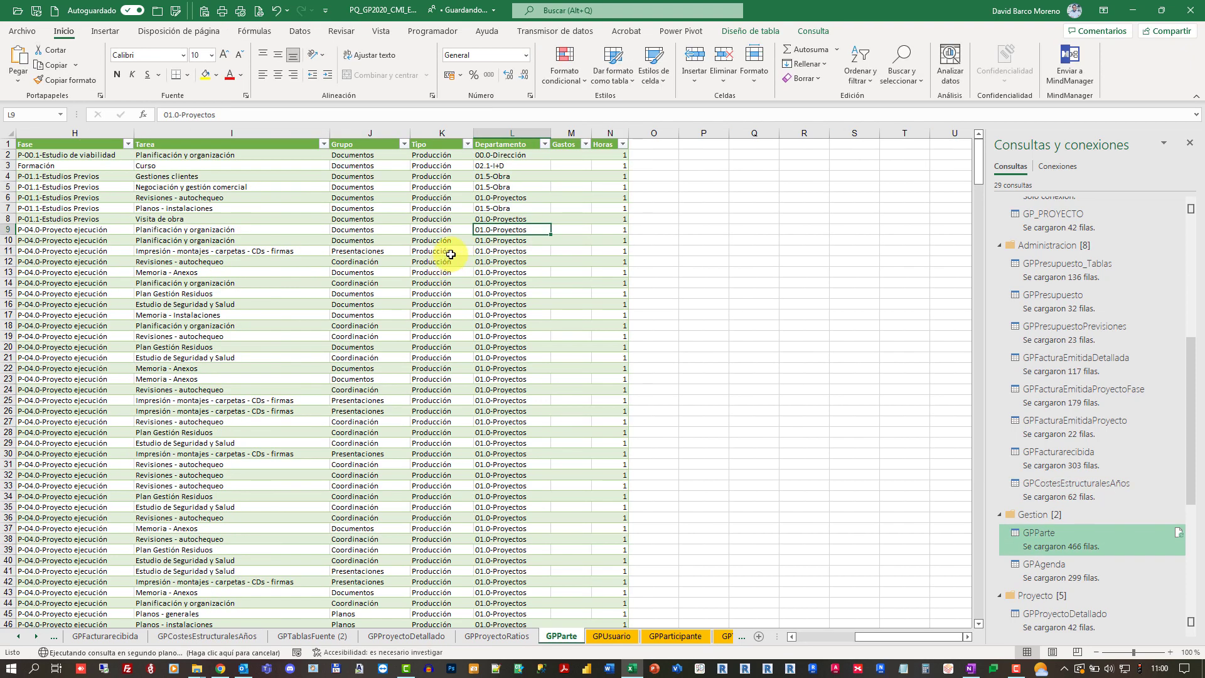
# Step: Insert a slicer for the Año field of the GPParte table and place it beside the table's Horas column
pyautogui.click(325, 230)
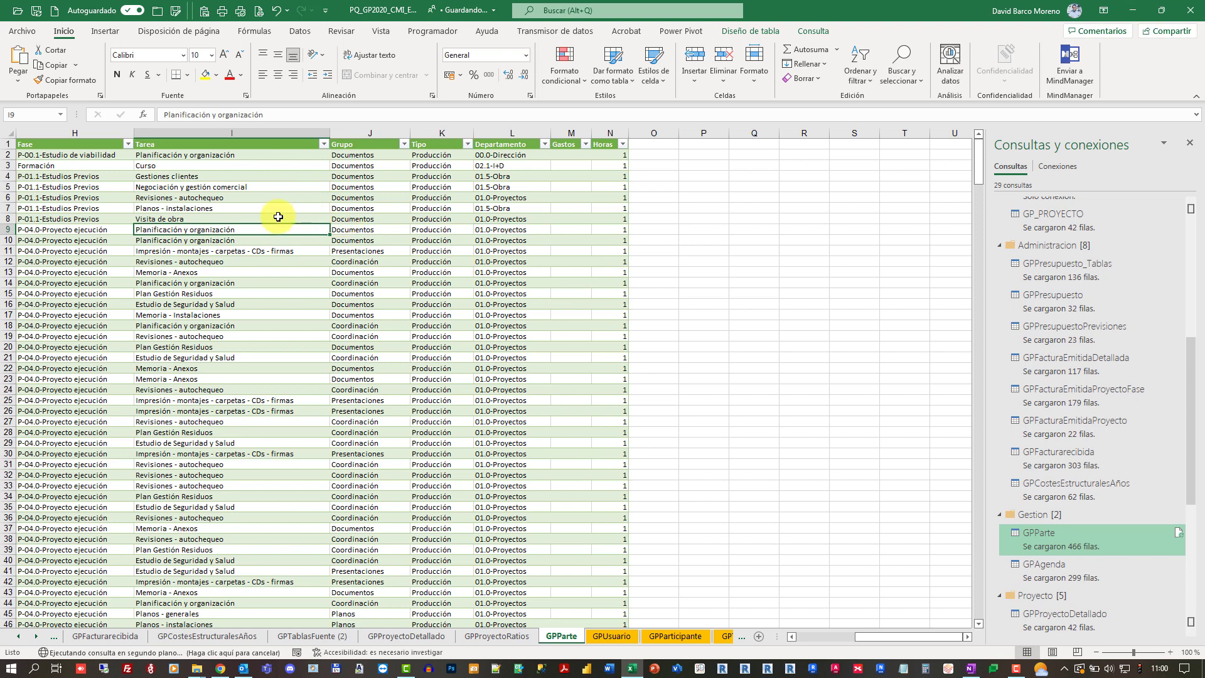
pyautogui.click(730, 34)
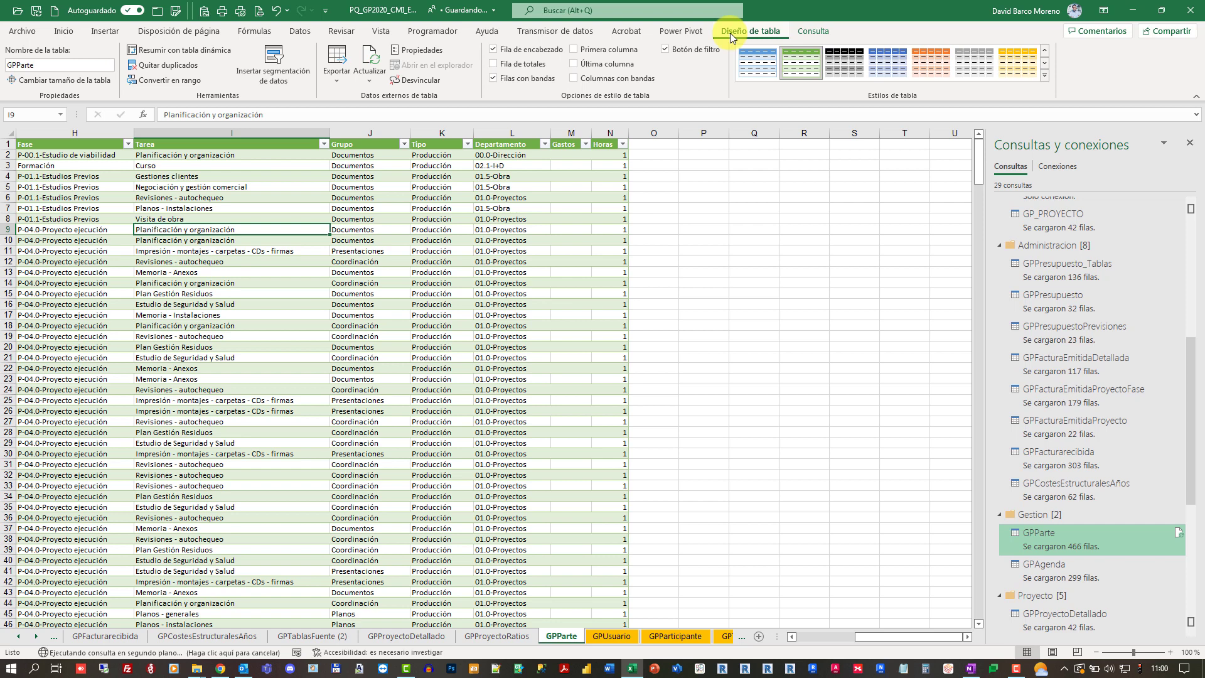
pyautogui.click(284, 78)
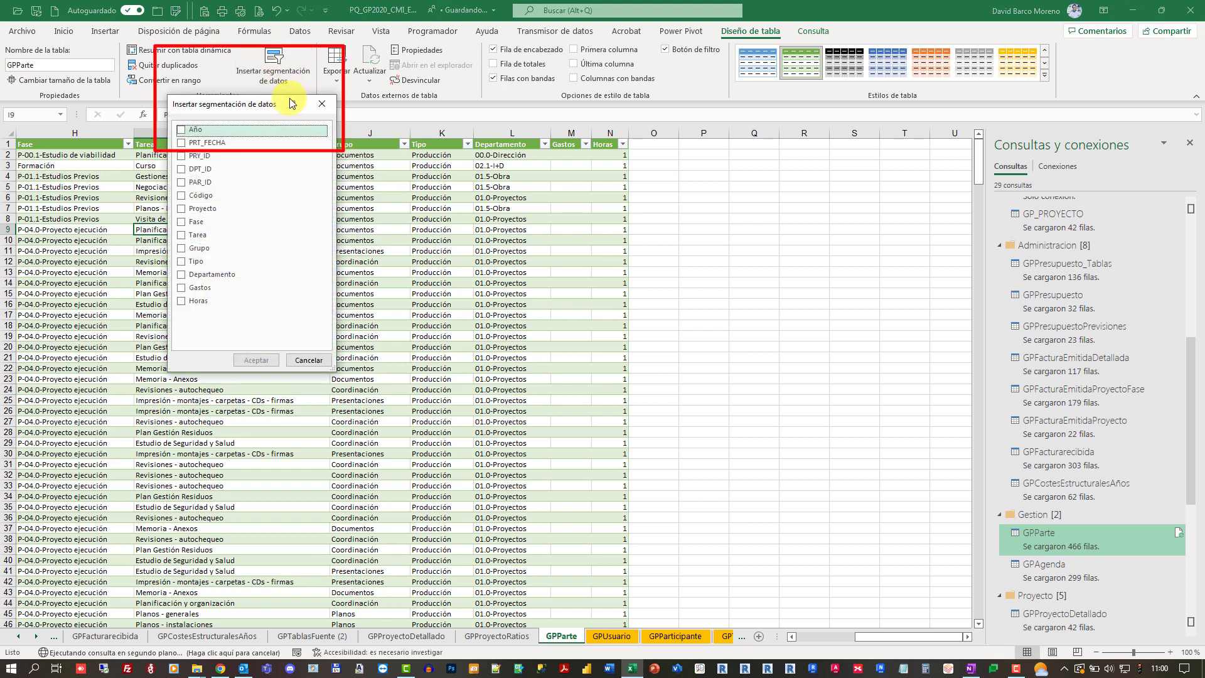
pyautogui.click(181, 129)
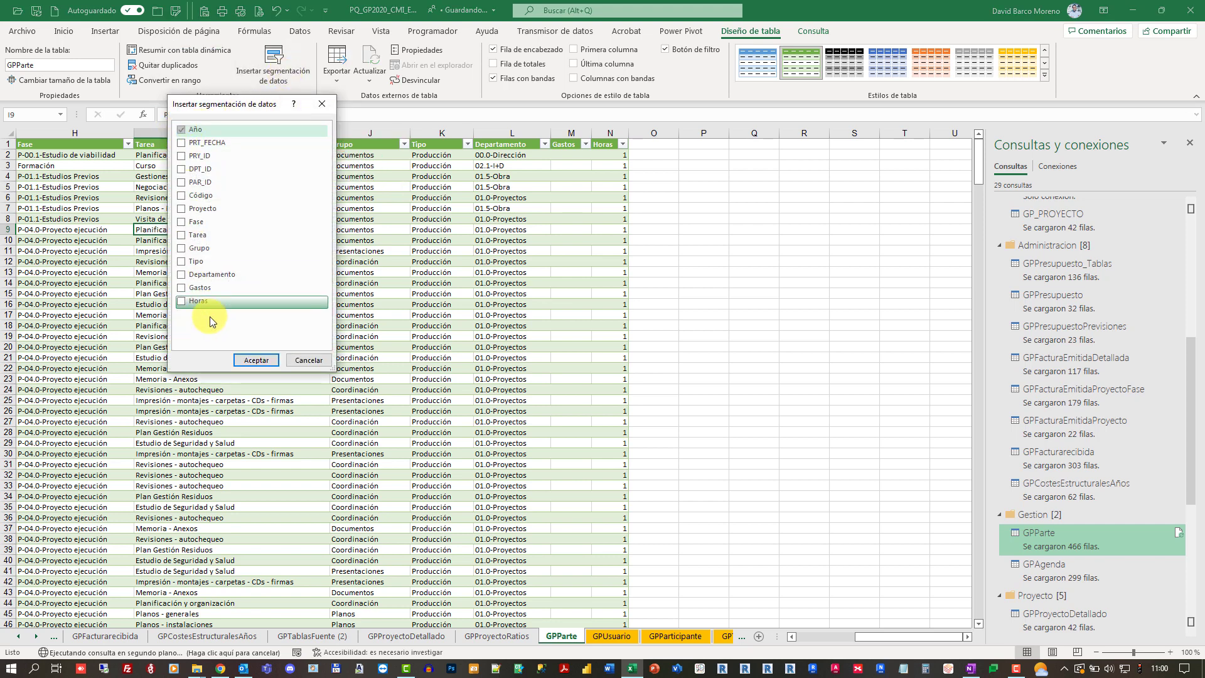
pyautogui.click(255, 360)
pyautogui.moveTo(484, 309); pyautogui.dragTo(684, 152)
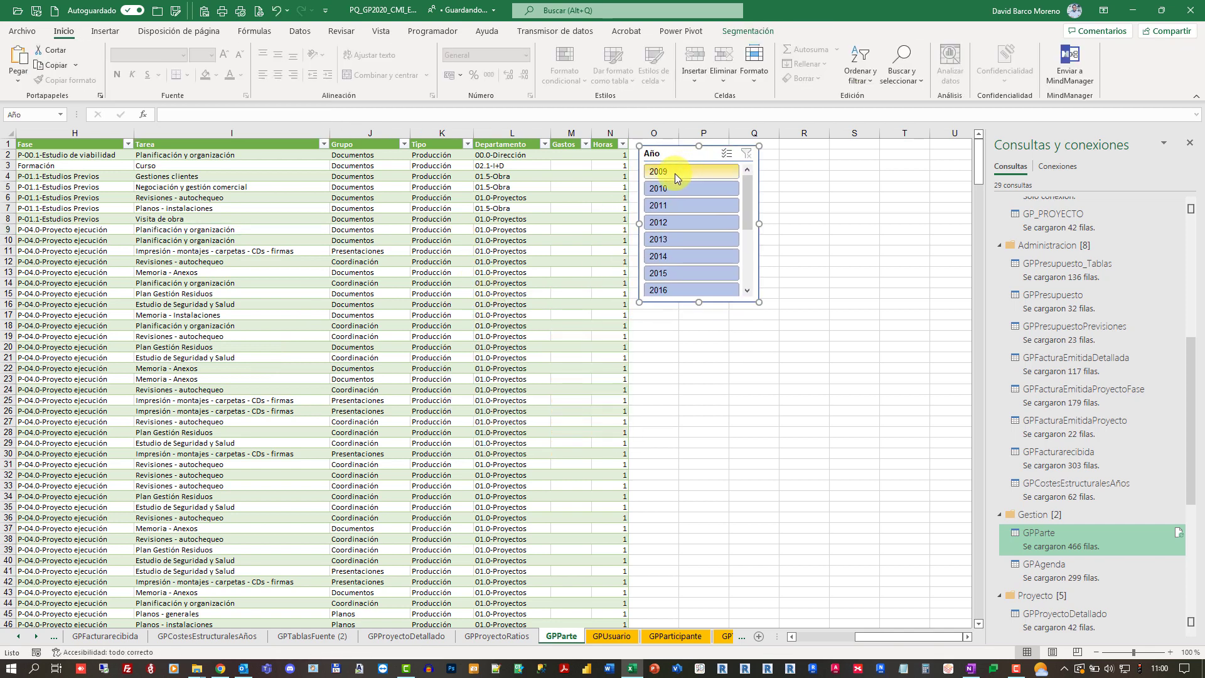
# Step: Filter the GPParte table with the Año slicer by 2010, 2011 and finally 2016
pyautogui.click(674, 187)
pyautogui.click(674, 205)
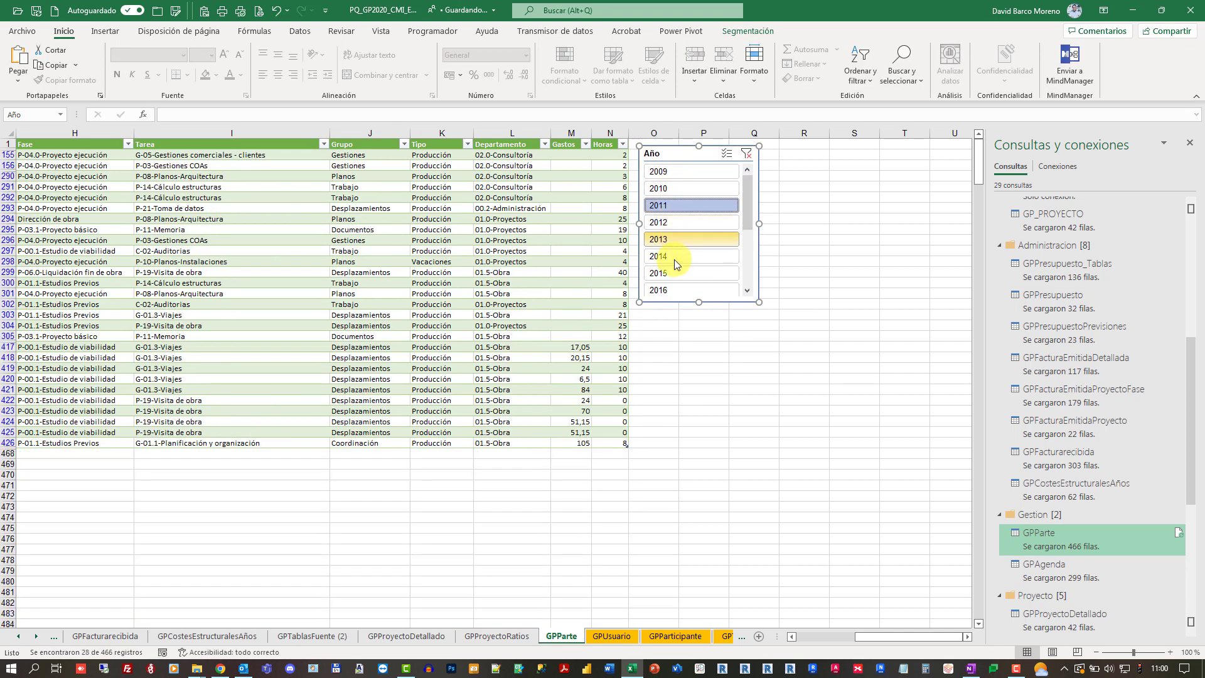
pyautogui.click(671, 287)
pyautogui.scroll(-3, 677, 258)
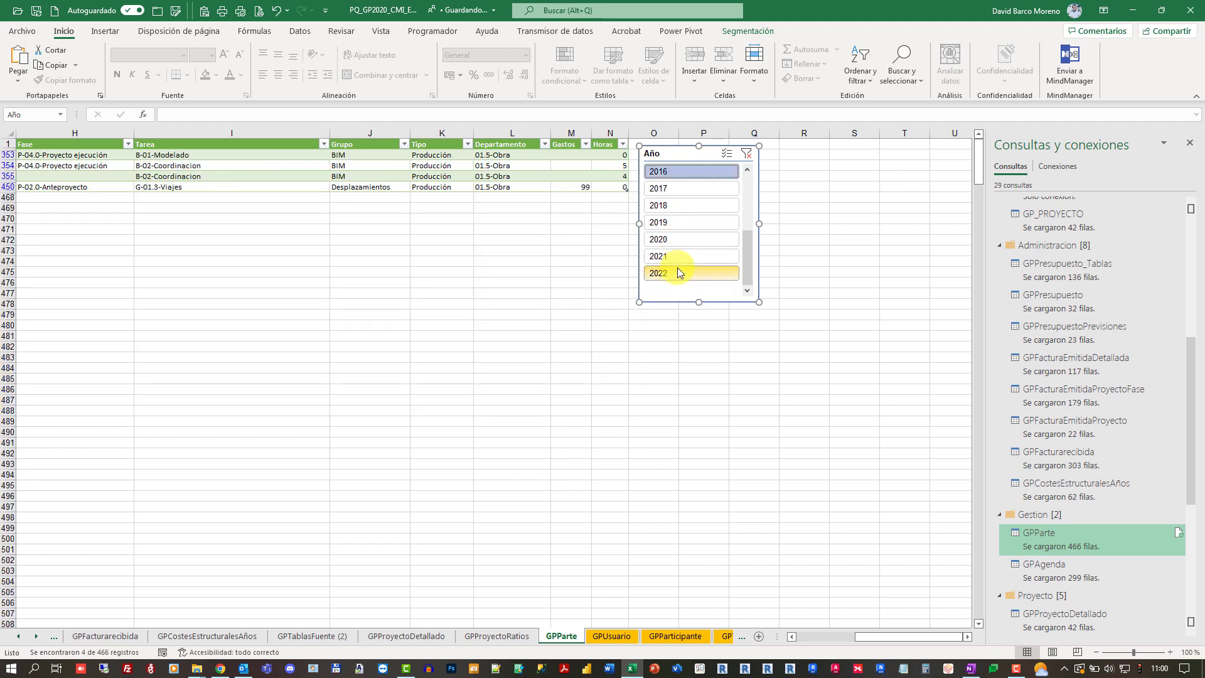
# Step: Filter the GPParte table with the Año slicer by 2021 and then by 2009
pyautogui.click(677, 262)
pyautogui.scroll(3, 665, 229)
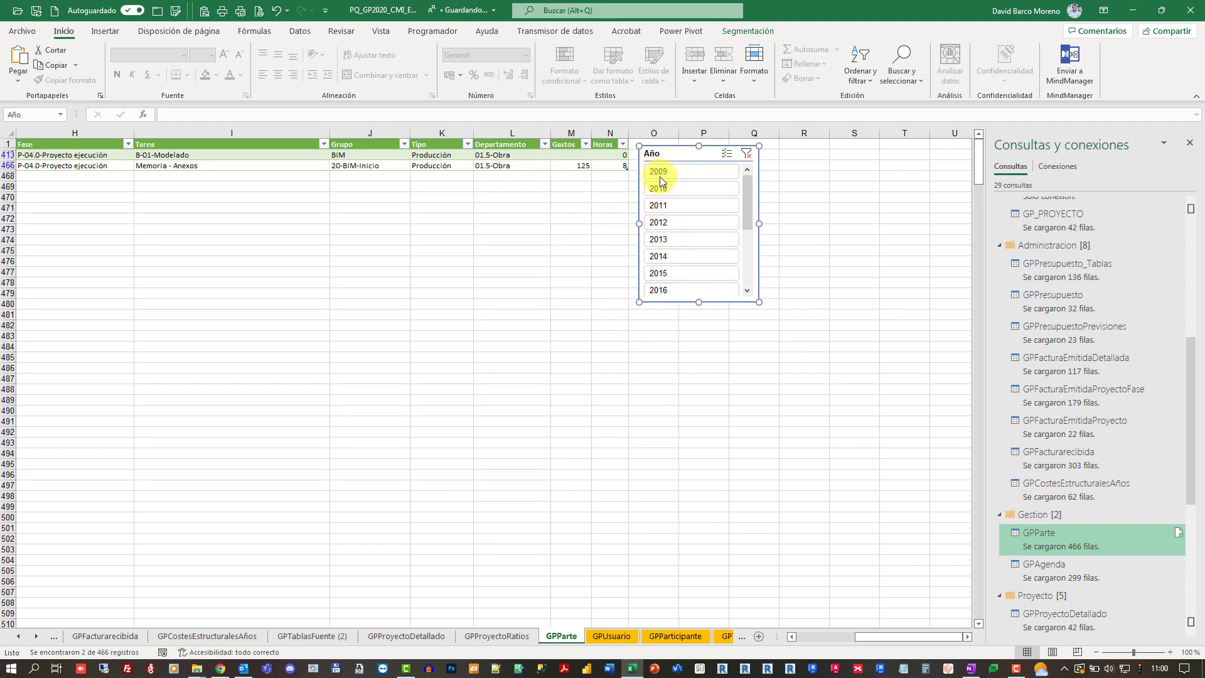
pyautogui.click(663, 171)
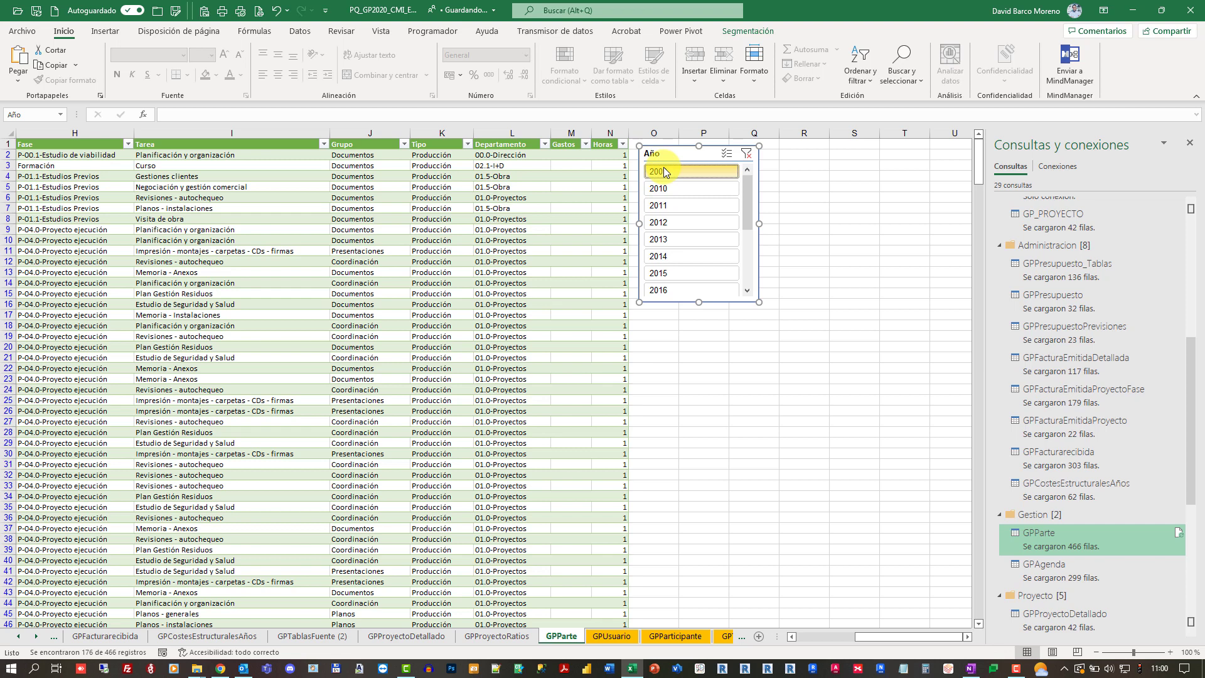
pyautogui.click(128, 147)
pyautogui.click(128, 147)
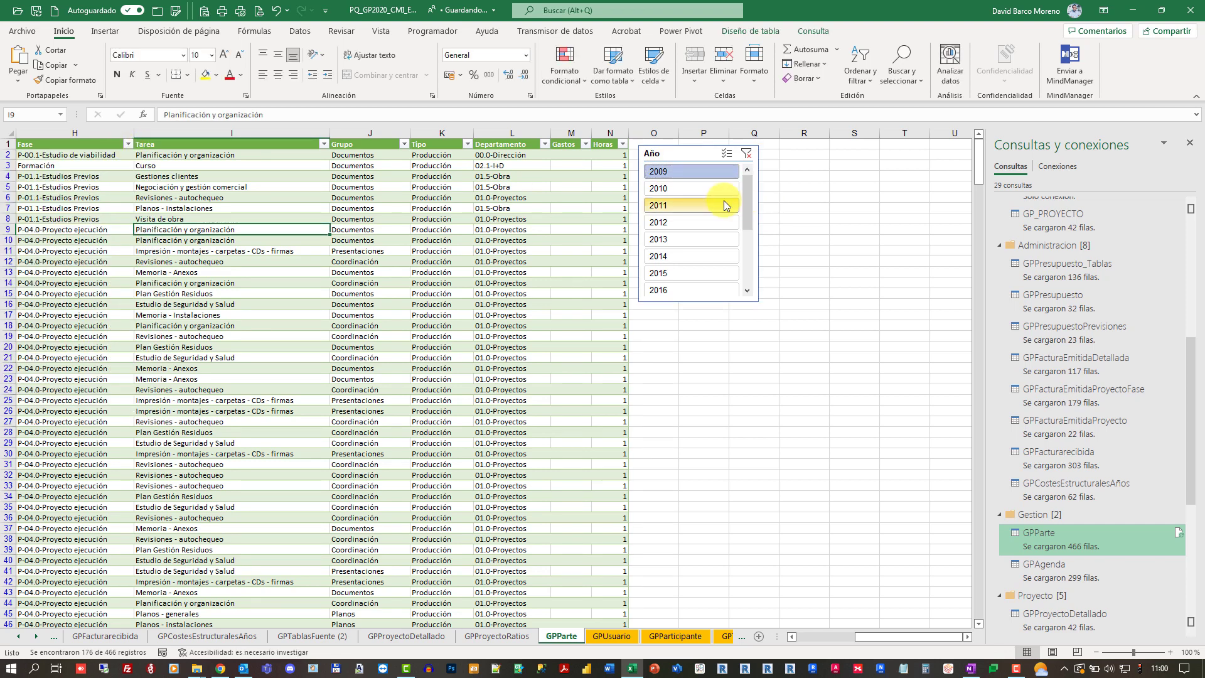
# Step: Insert a slicer for the Grupo field of the GPParte table and place it beside the Año slicer
pyautogui.click(535, 240)
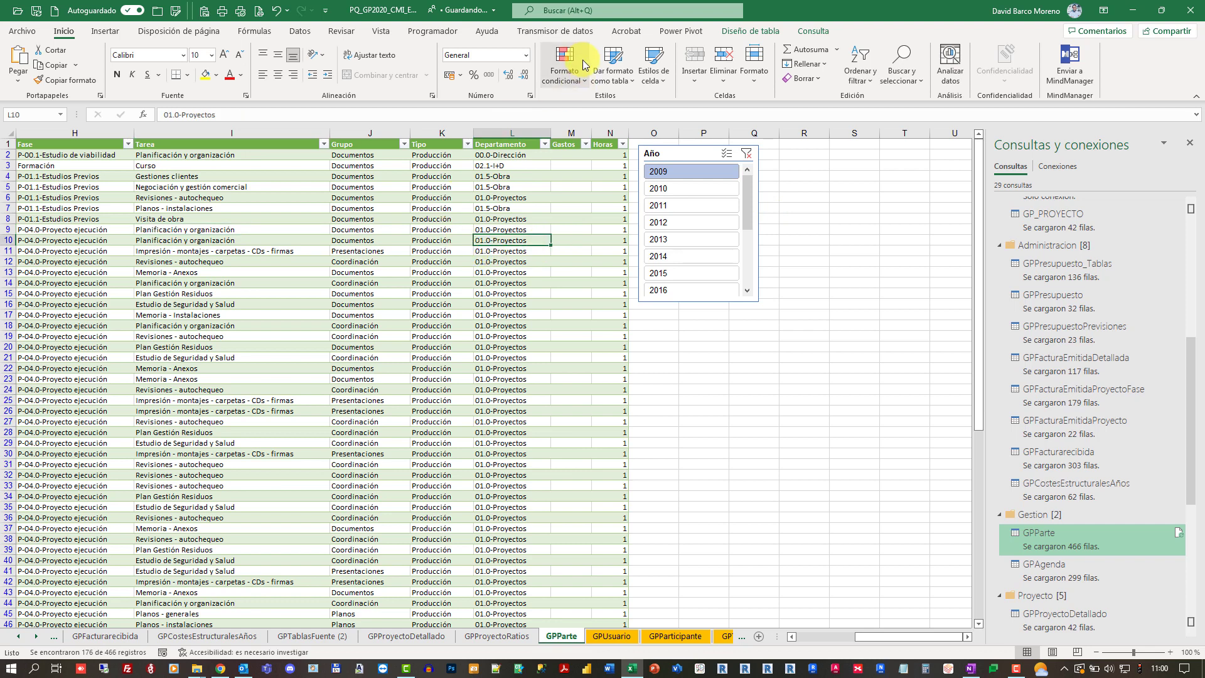
pyautogui.click(301, 31)
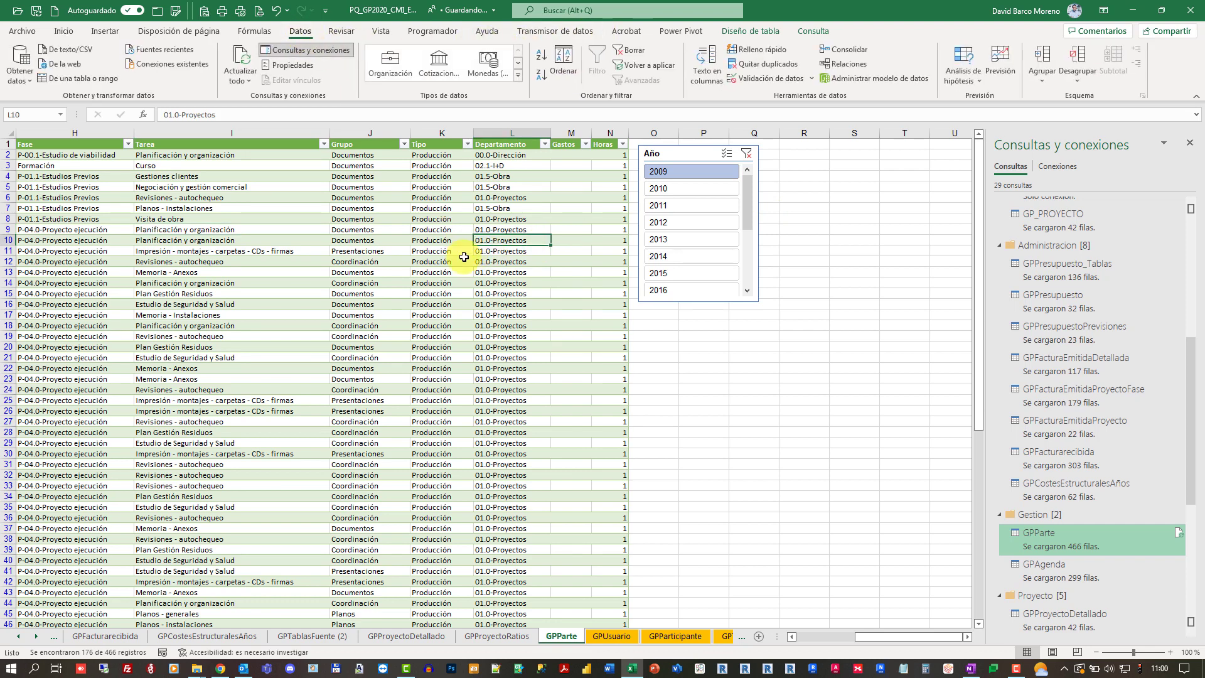
pyautogui.click(751, 31)
pyautogui.click(273, 66)
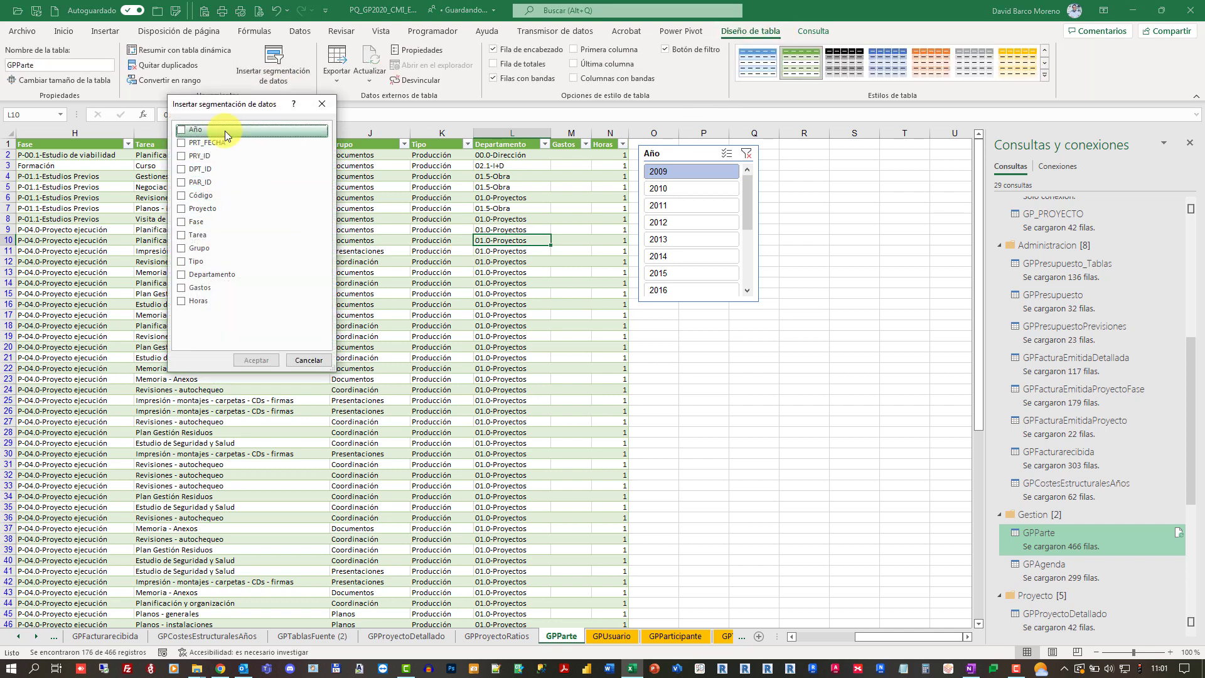
pyautogui.click(183, 251)
pyautogui.click(256, 360)
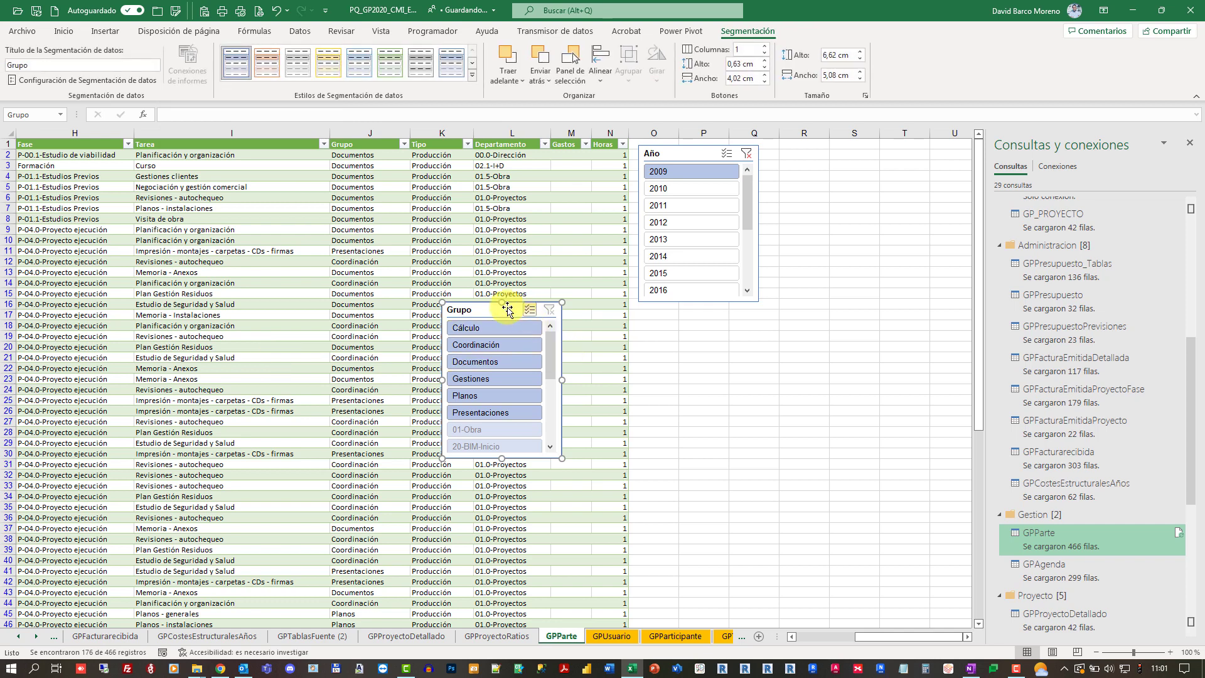
pyautogui.moveTo(504, 322); pyautogui.dragTo(815, 157)
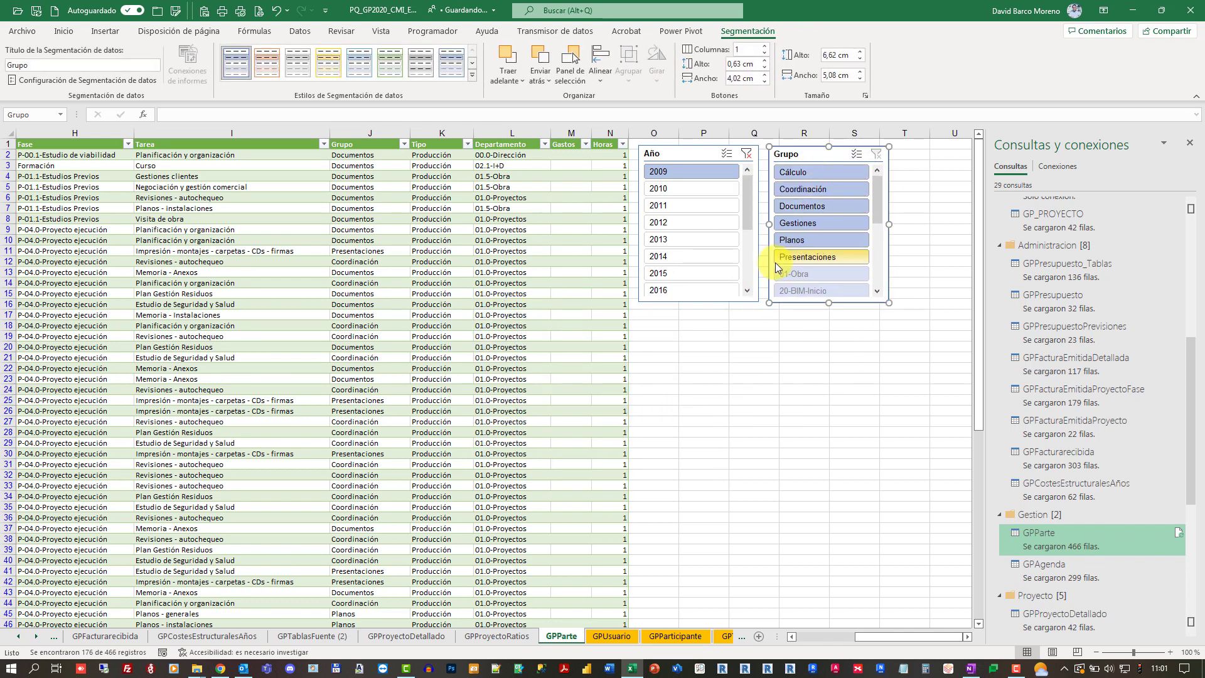
# Step: Filter the GPParte table by Planos in the Grupo slicer and add 2017 to the 2009 selection in the Año slicer
pyautogui.scroll(-3, 683, 255)
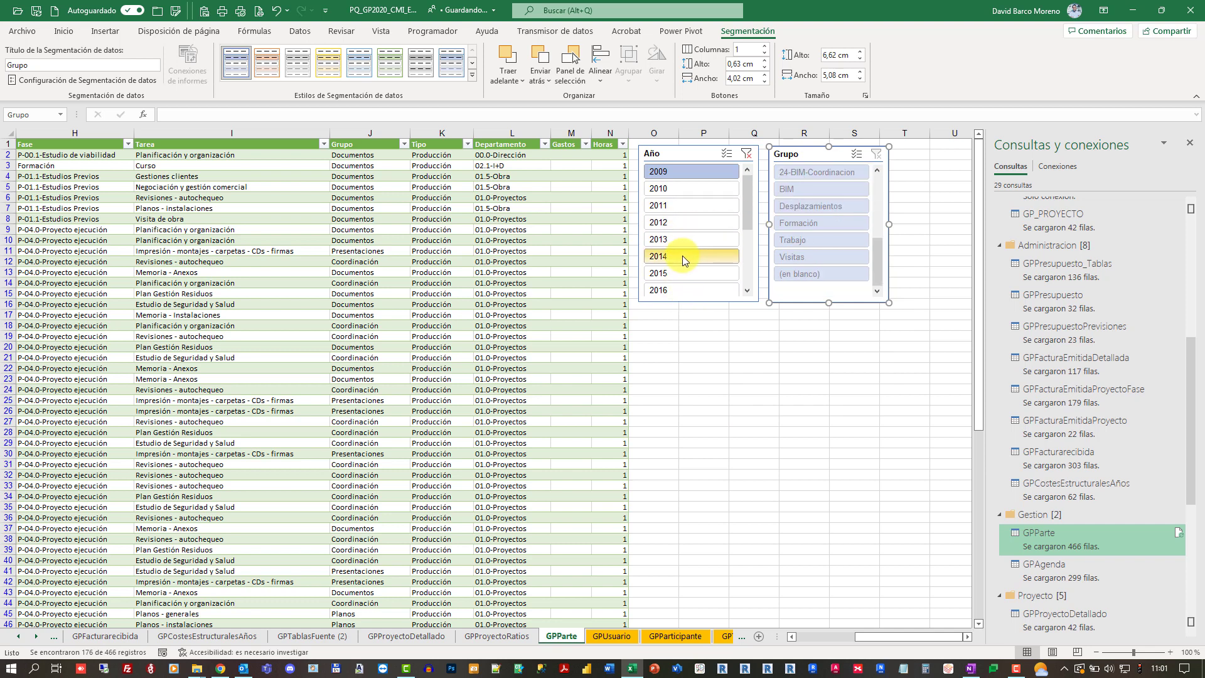
pyautogui.scroll(2, 678, 267)
pyautogui.scroll(1, 816, 251)
pyautogui.click(816, 240)
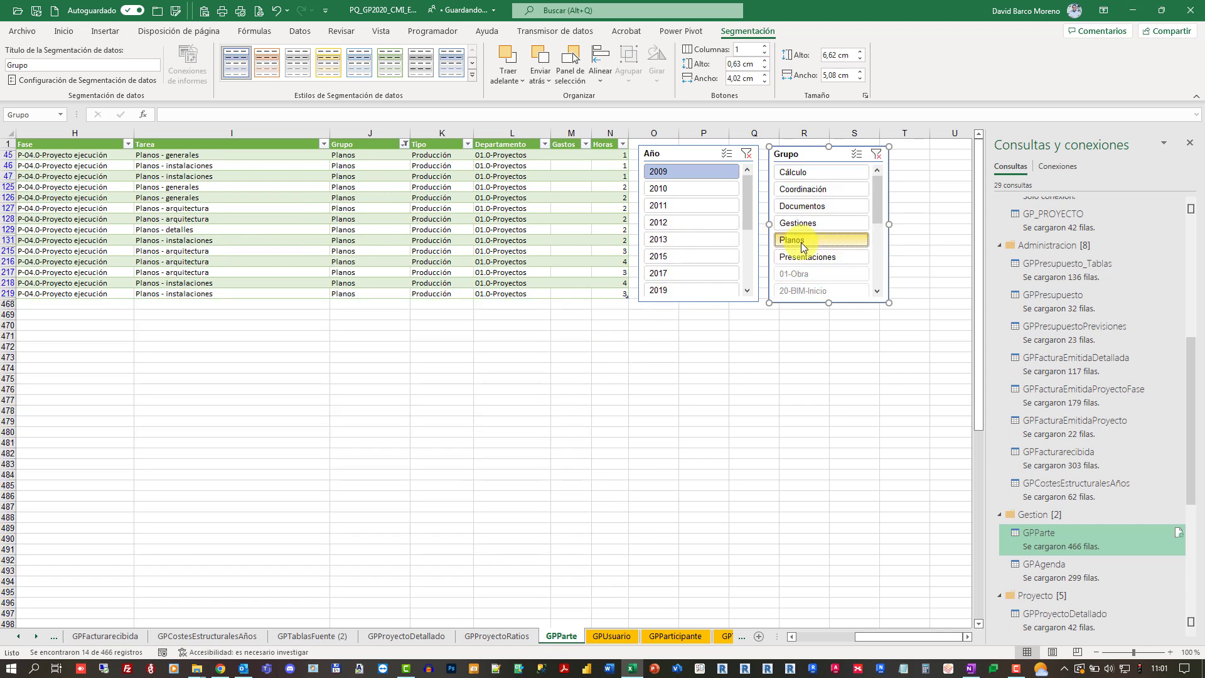
pyautogui.keyDown('ctrl'); pyautogui.click(691, 272); pyautogui.keyUp('ctrl')
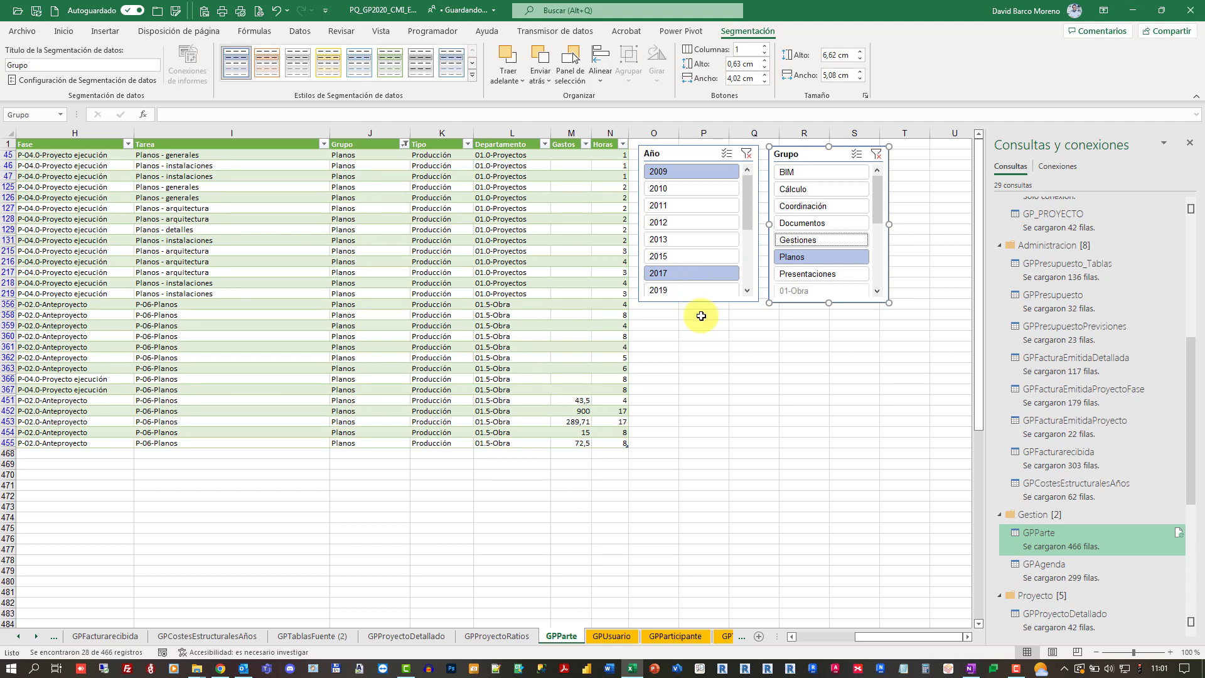
# Step: Summarize the GPParte table with a pivot table placed on a new worksheet
pyautogui.click(310, 291)
pyautogui.click(205, 220)
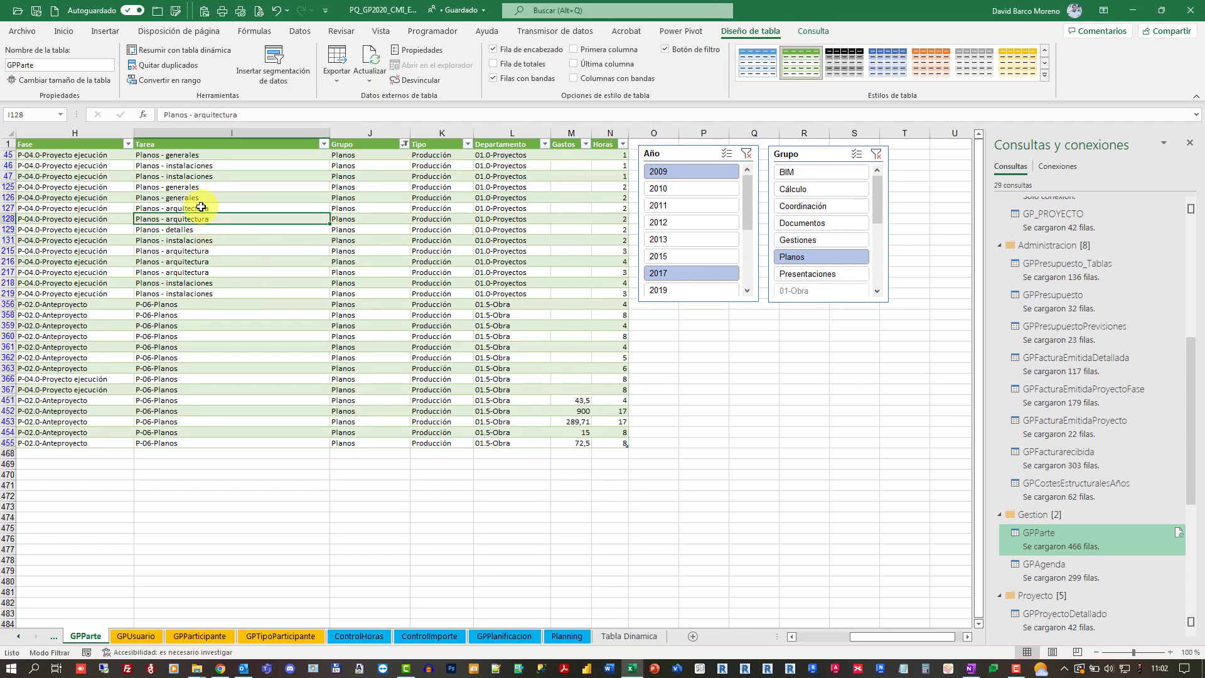
pyautogui.click(80, 68)
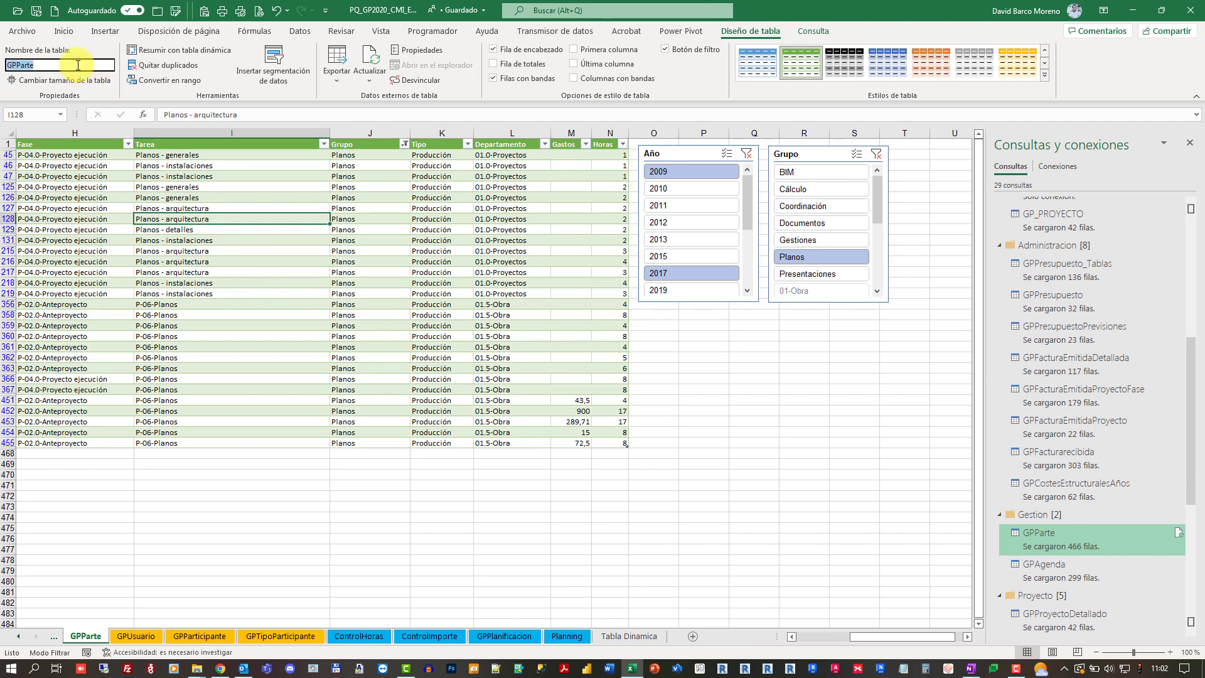
pyautogui.click(191, 53)
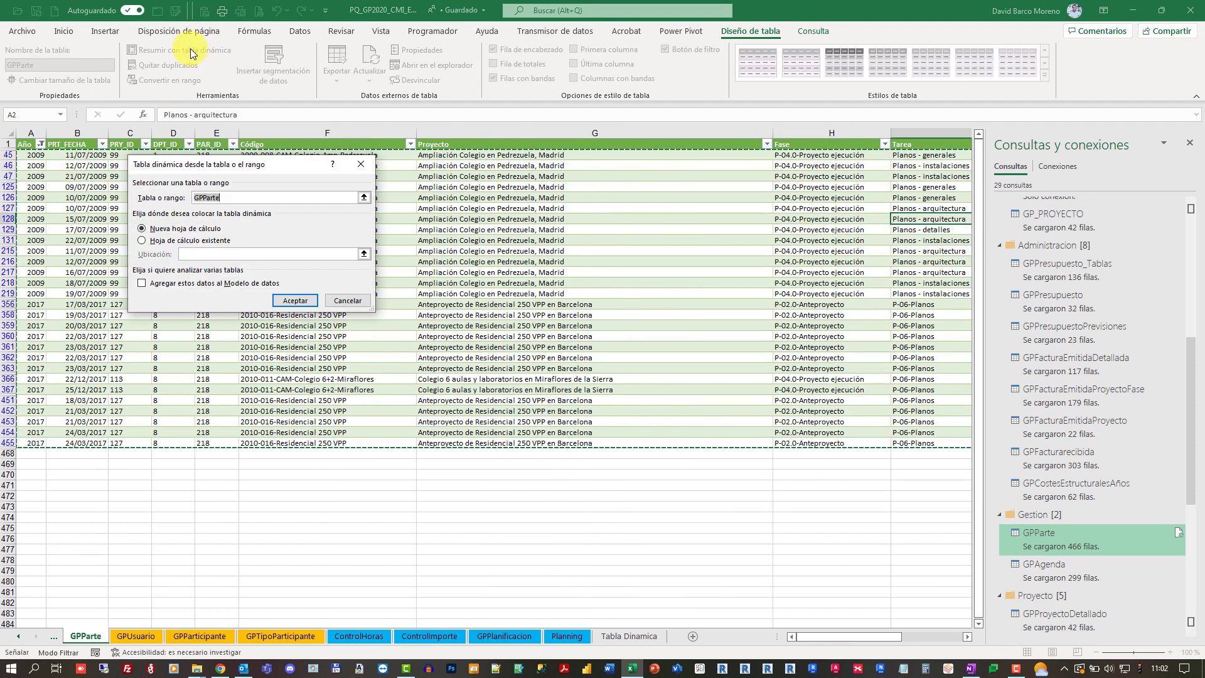
pyautogui.click(295, 300)
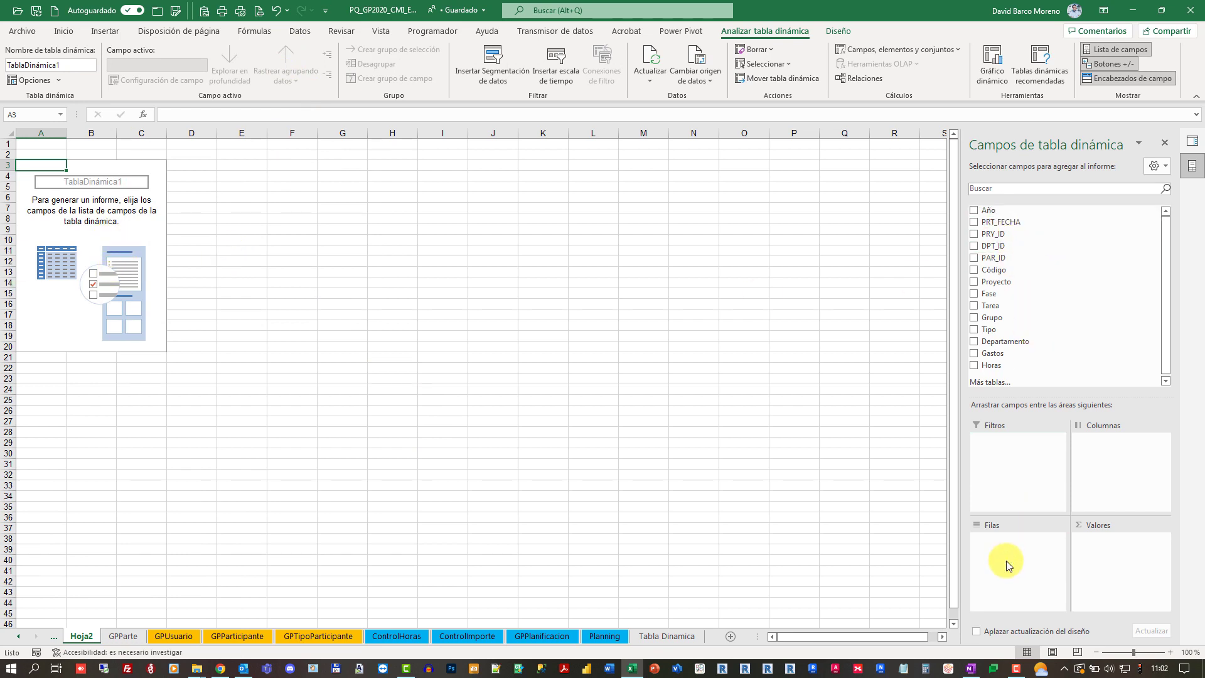
# Step: Add Año and Código as the pivot table's row fields and Horas as its summed value
pyautogui.moveTo(1007, 559); pyautogui.dragTo(1008, 562)
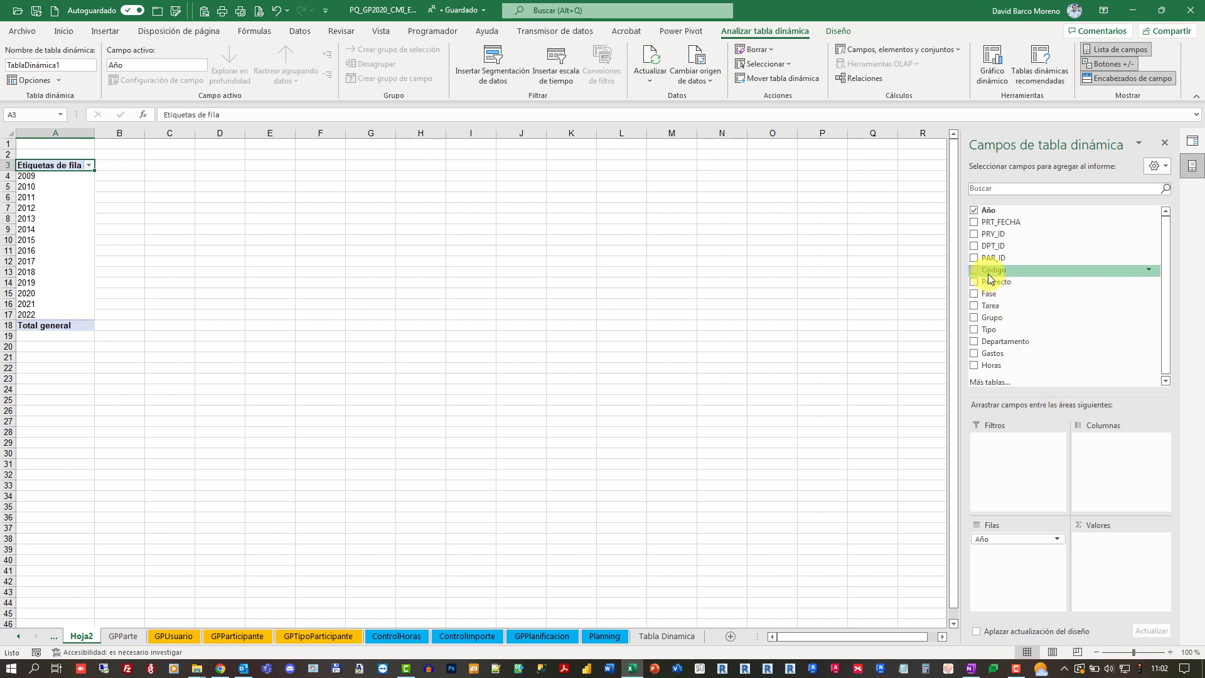
pyautogui.moveTo(990, 270); pyautogui.dragTo(1047, 555)
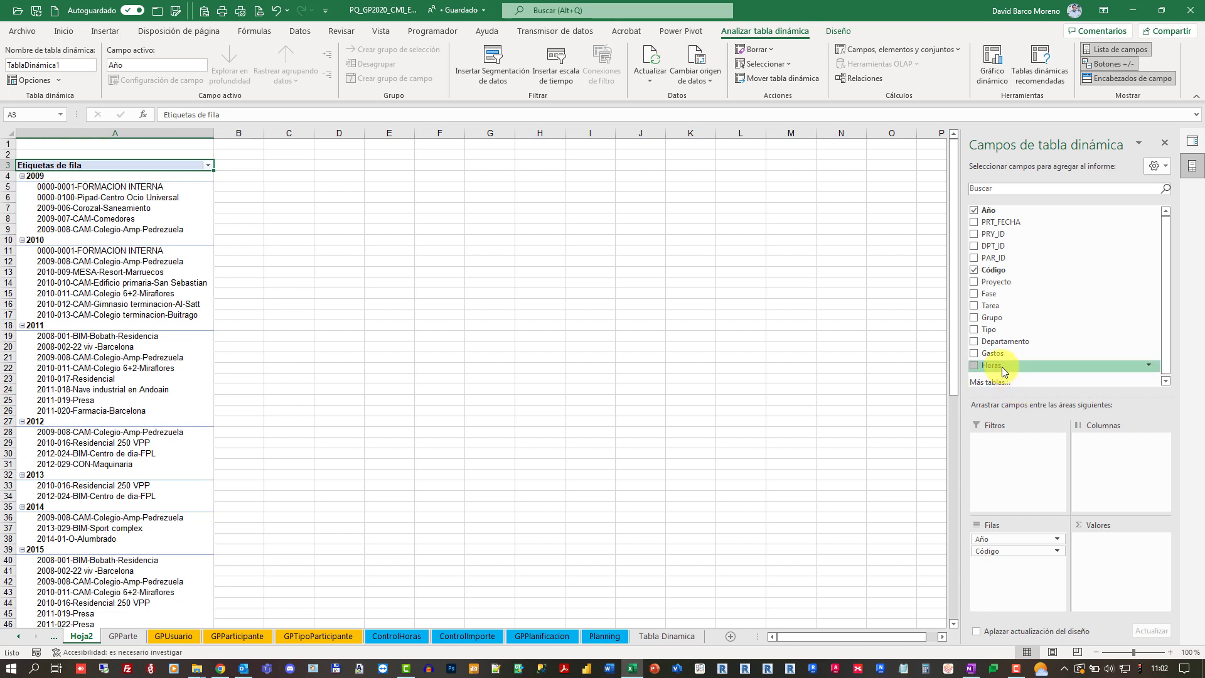
pyautogui.moveTo(1003, 369); pyautogui.dragTo(1113, 564)
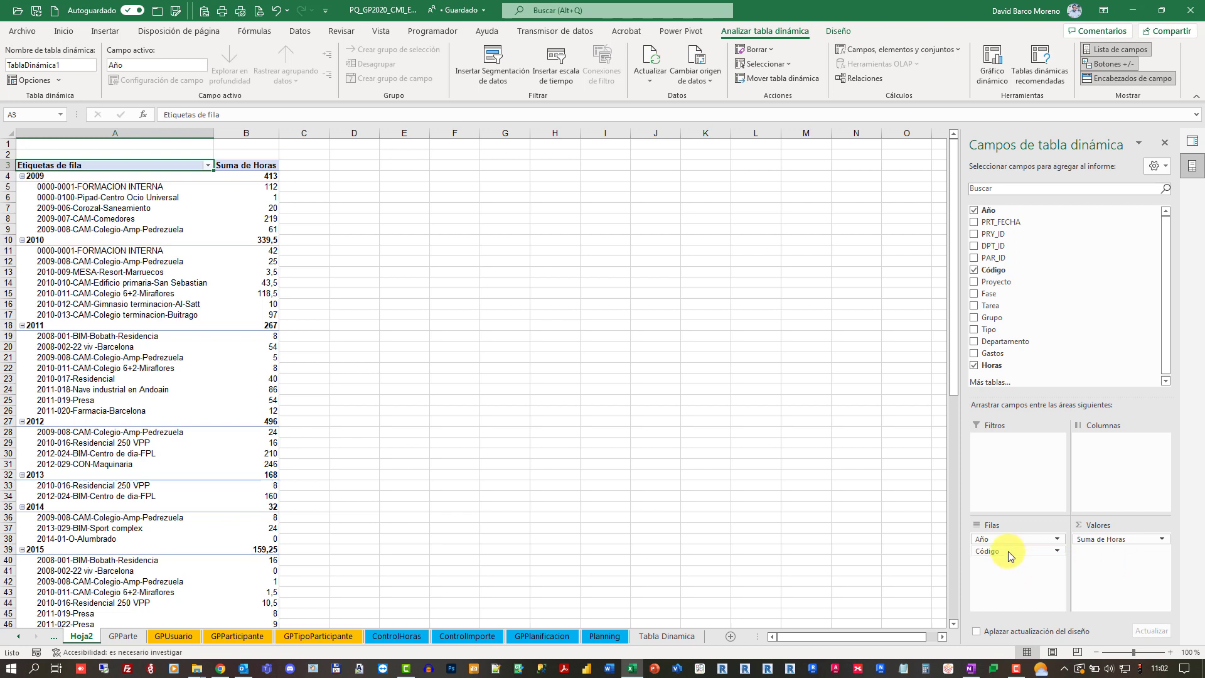
# Step: Put Código above Año in the pivot table's rows and add Departamento as the column field
pyautogui.moveTo(1008, 551); pyautogui.dragTo(1006, 542)
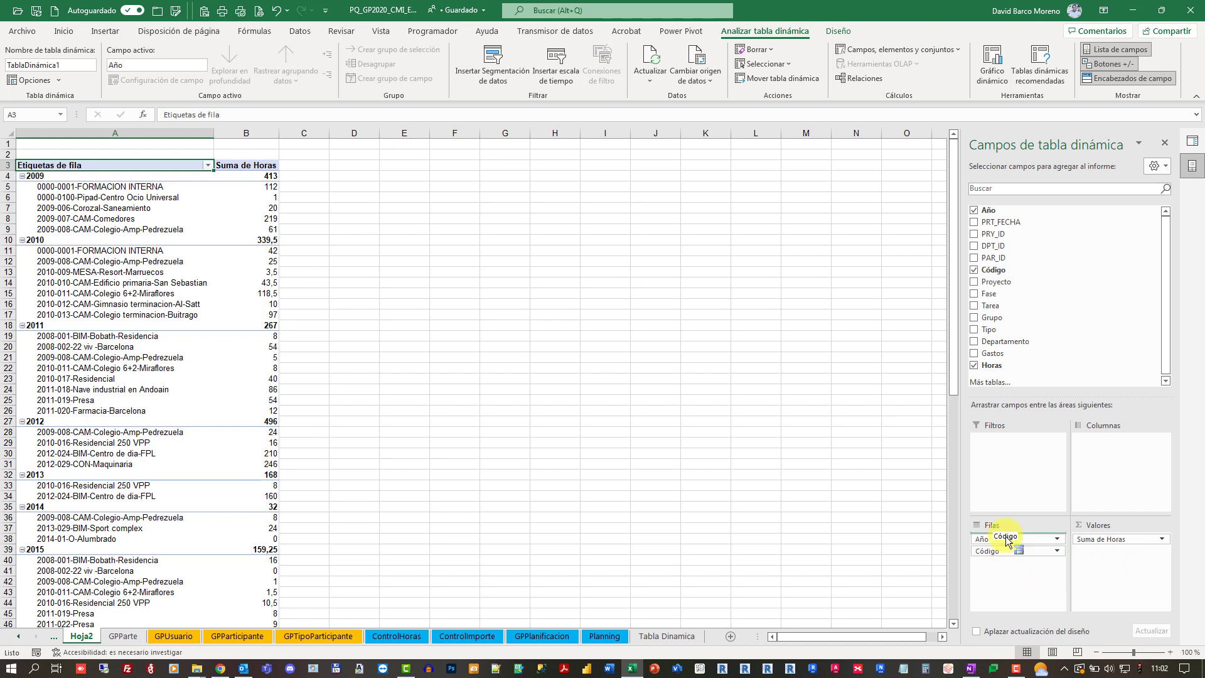
pyautogui.moveTo(1007, 538); pyautogui.dragTo(1006, 537)
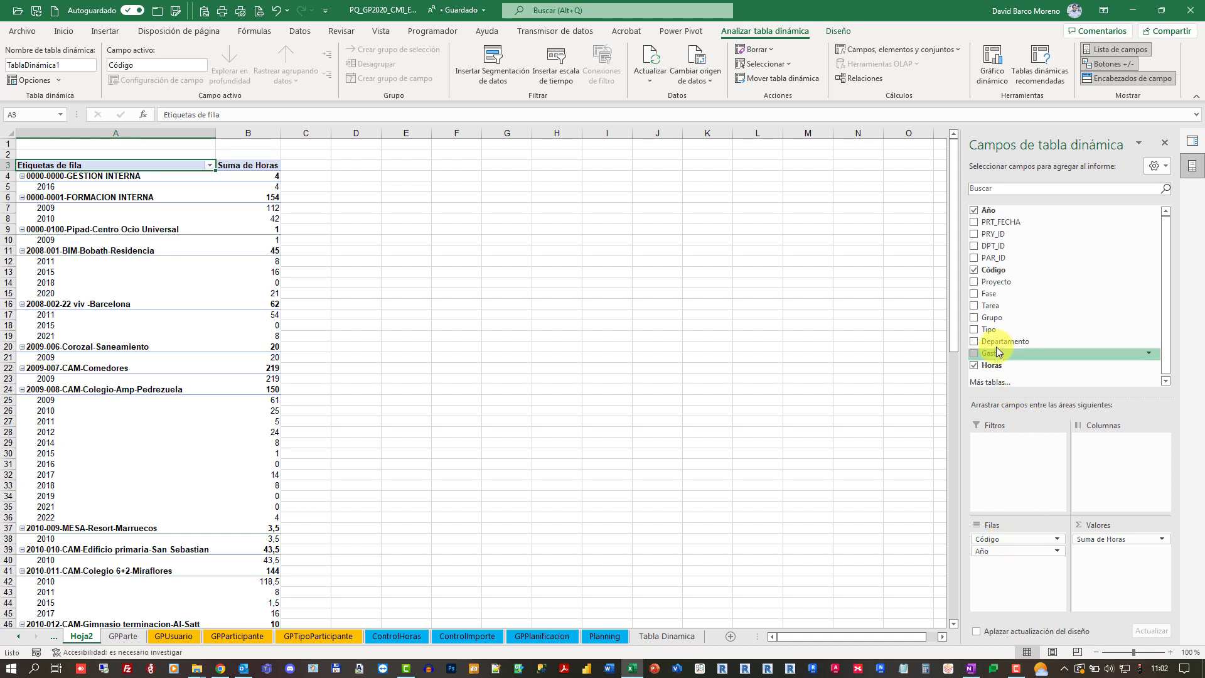
pyautogui.moveTo(1005, 340); pyautogui.dragTo(1110, 538)
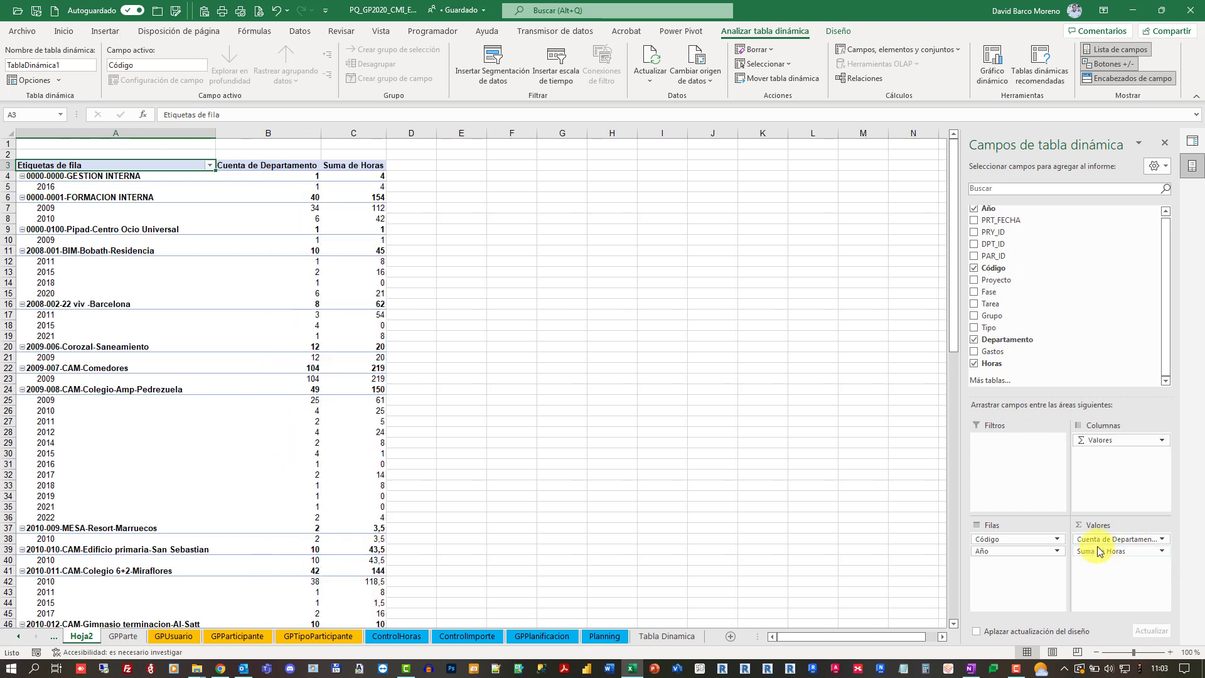
pyautogui.moveTo(1099, 540); pyautogui.dragTo(1100, 438)
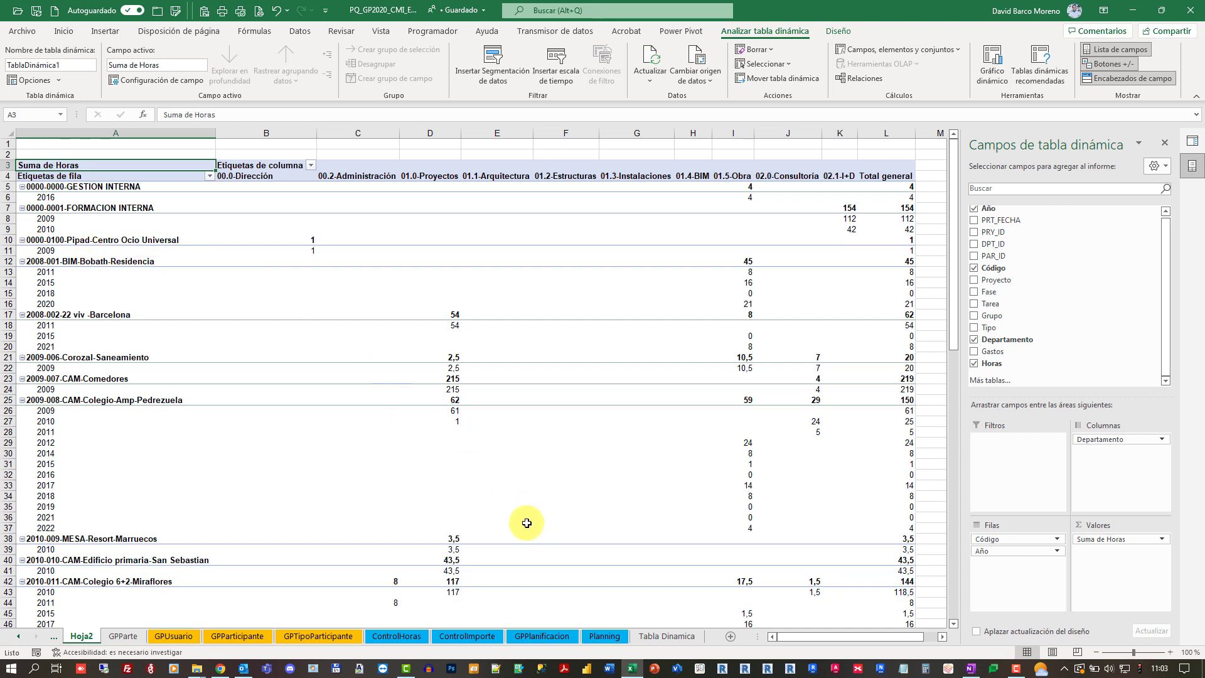
# Step: Create a pivot chart with its pivot table from the GPParte table at cell I7 of the Tabla Dinamica sheet
pyautogui.click(666, 636)
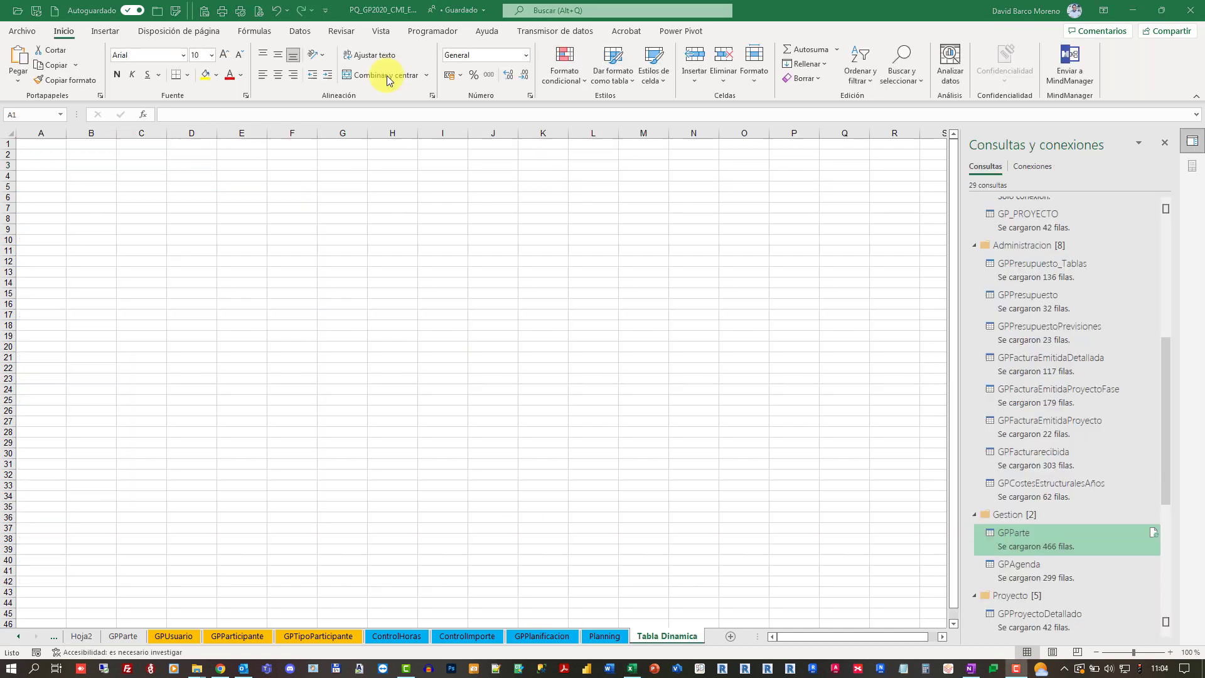
pyautogui.click(293, 32)
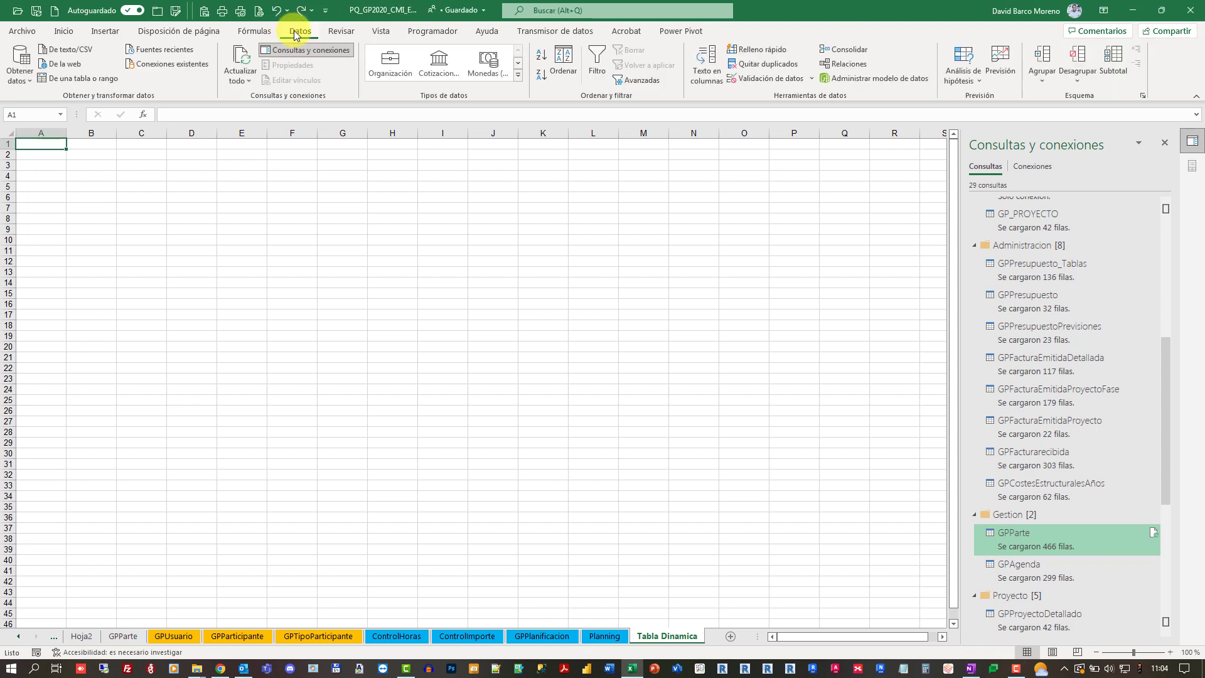
pyautogui.click(105, 30)
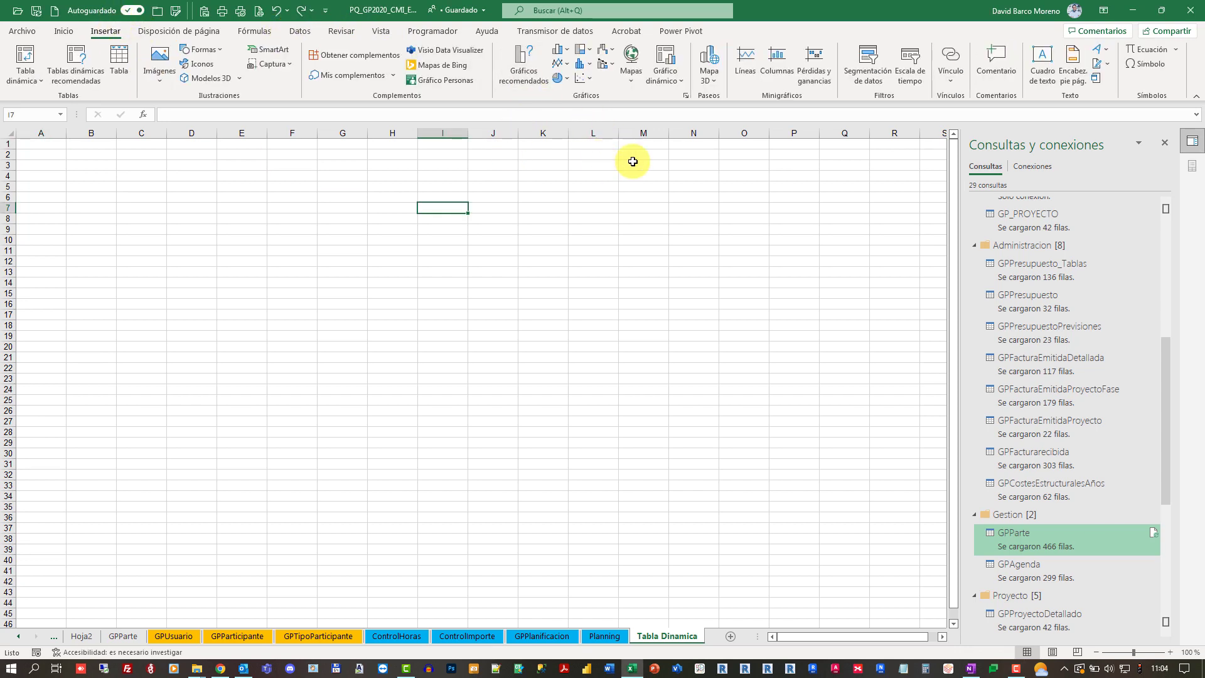
pyautogui.click(665, 81)
pyautogui.click(697, 115)
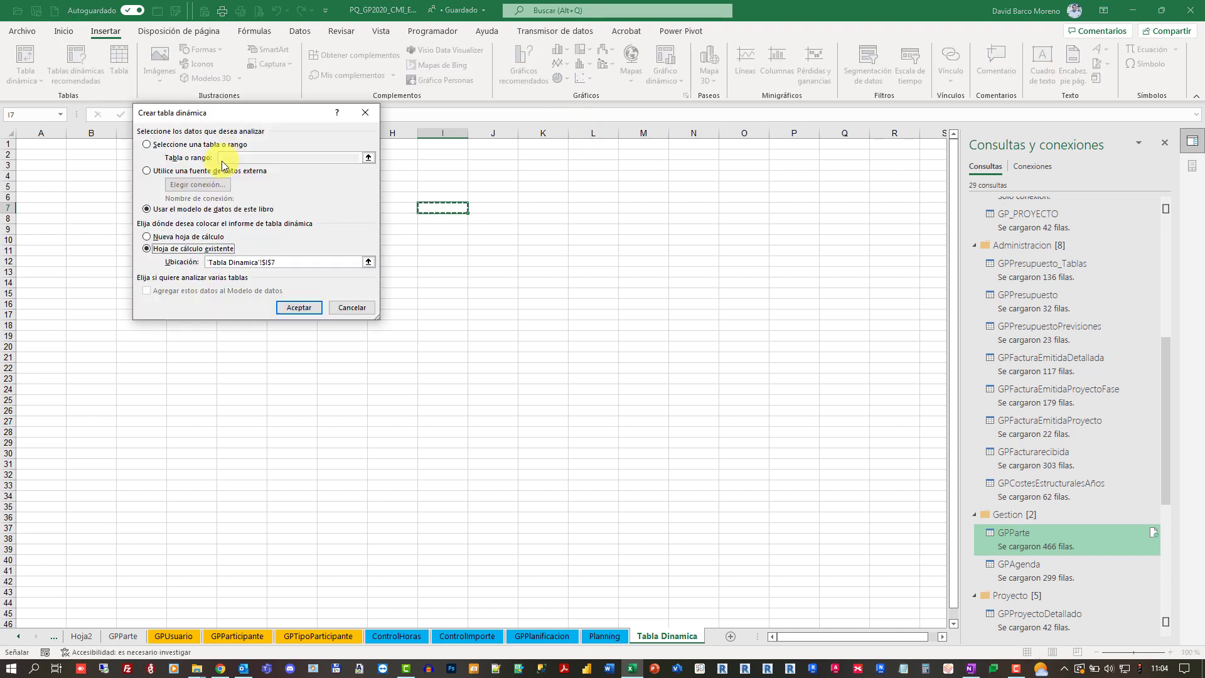
pyautogui.click(219, 158)
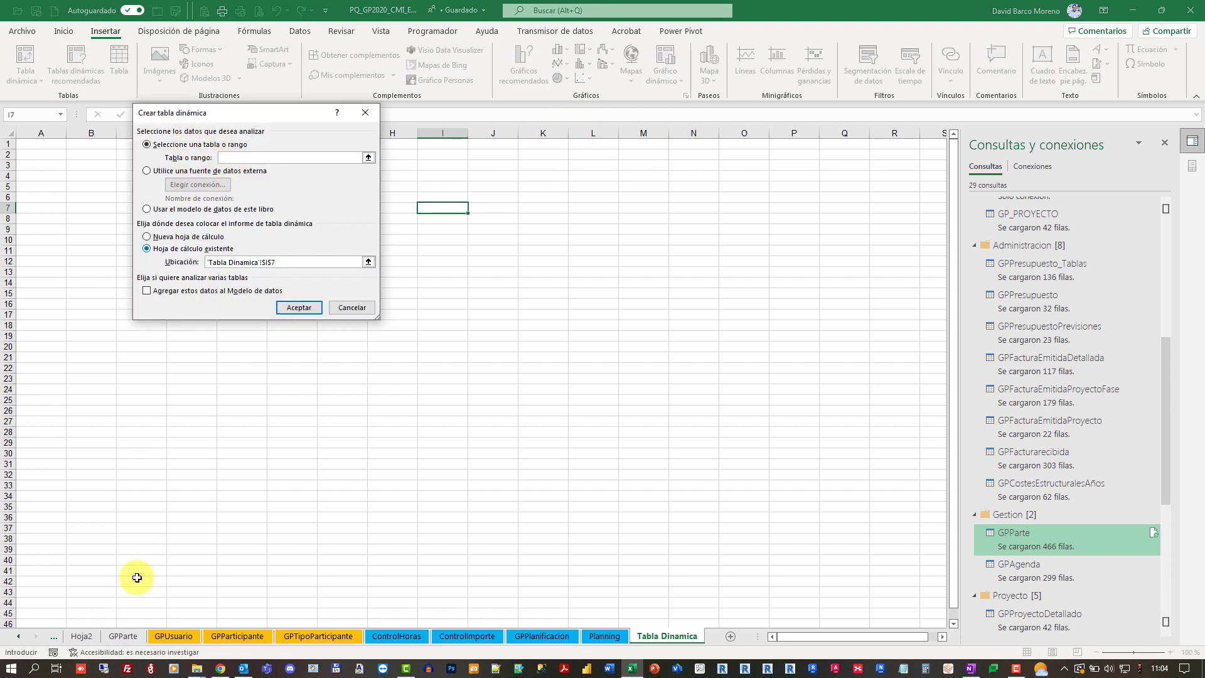
pyautogui.click(134, 640)
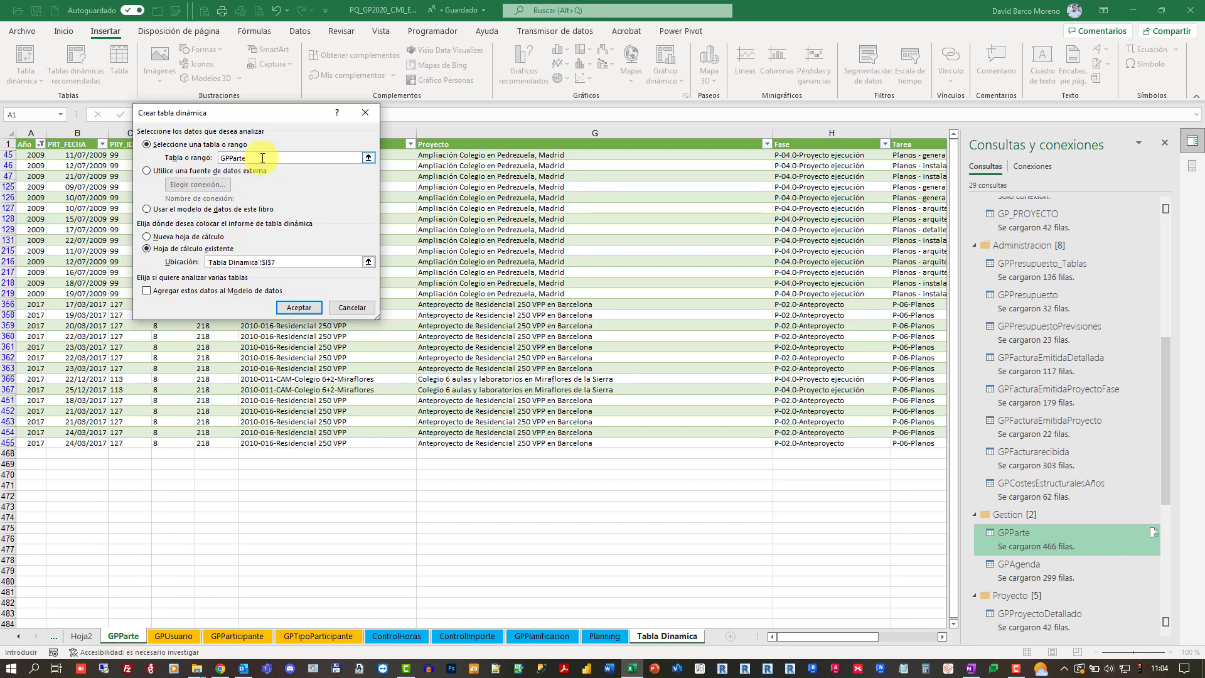
pyautogui.click(299, 308)
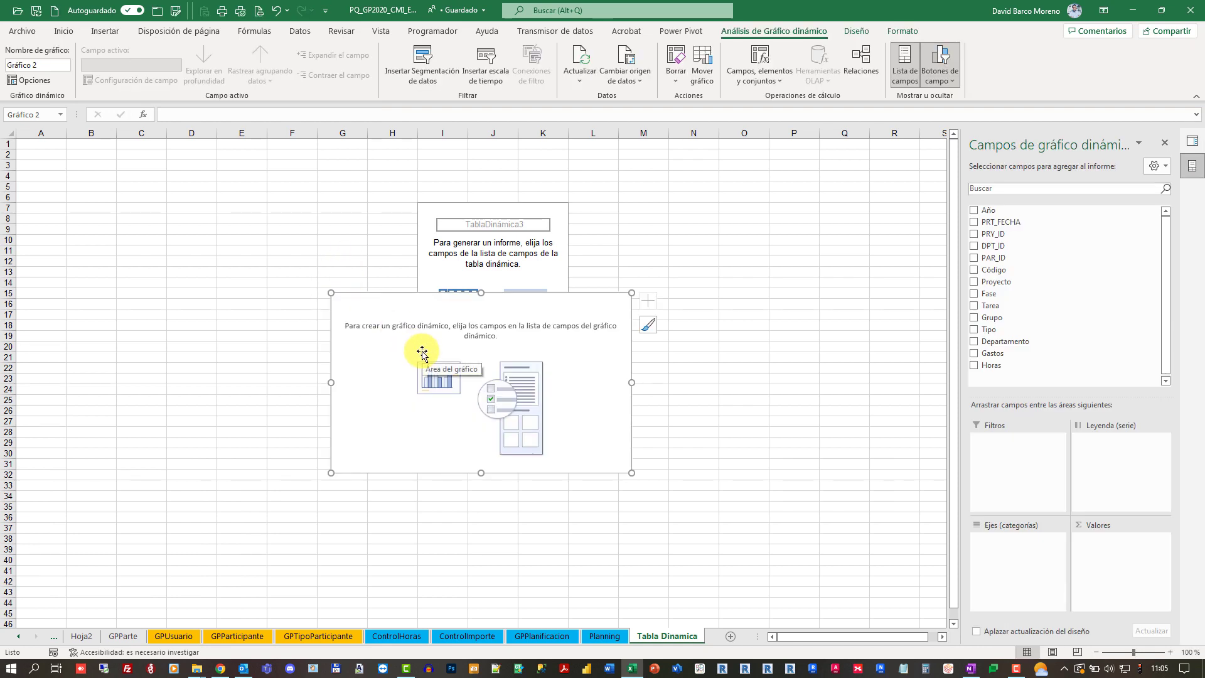
# Step: Move the pivot chart clear of the pivot table and plot the sum of Horas with Año as the category axis
pyautogui.click(493, 254)
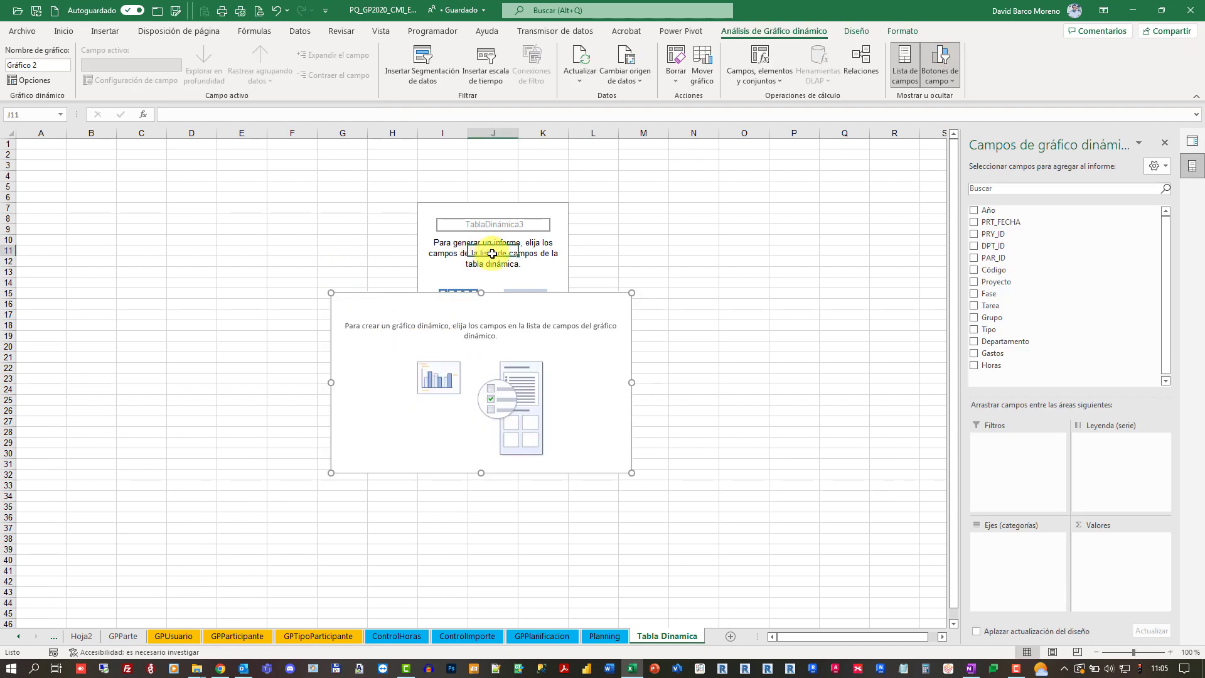
pyautogui.moveTo(479, 314); pyautogui.dragTo(769, 343)
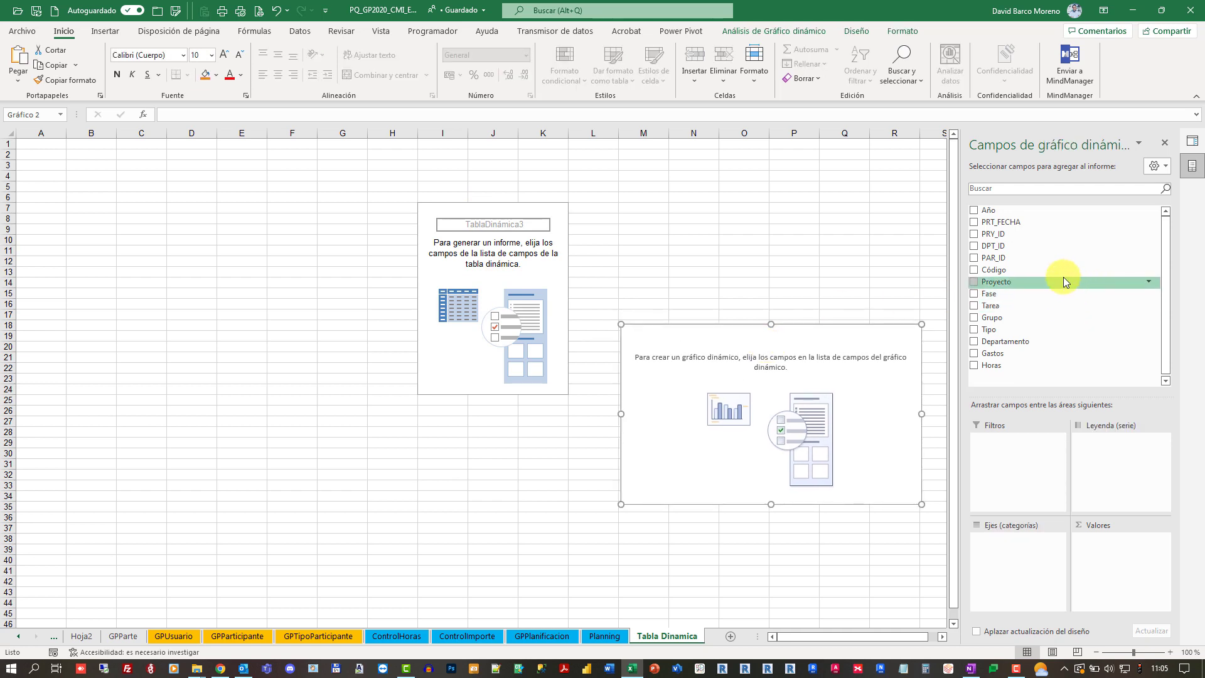
pyautogui.moveTo(995, 210); pyautogui.dragTo(1033, 538)
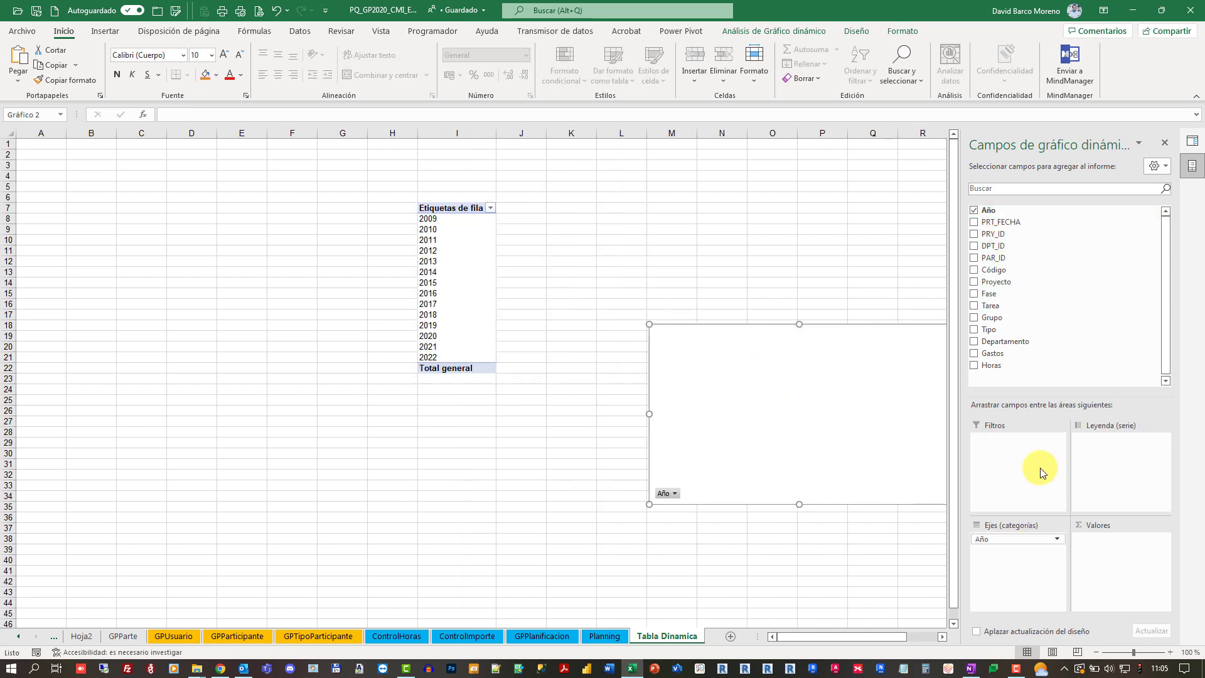
pyautogui.moveTo(1012, 367); pyautogui.dragTo(1108, 545)
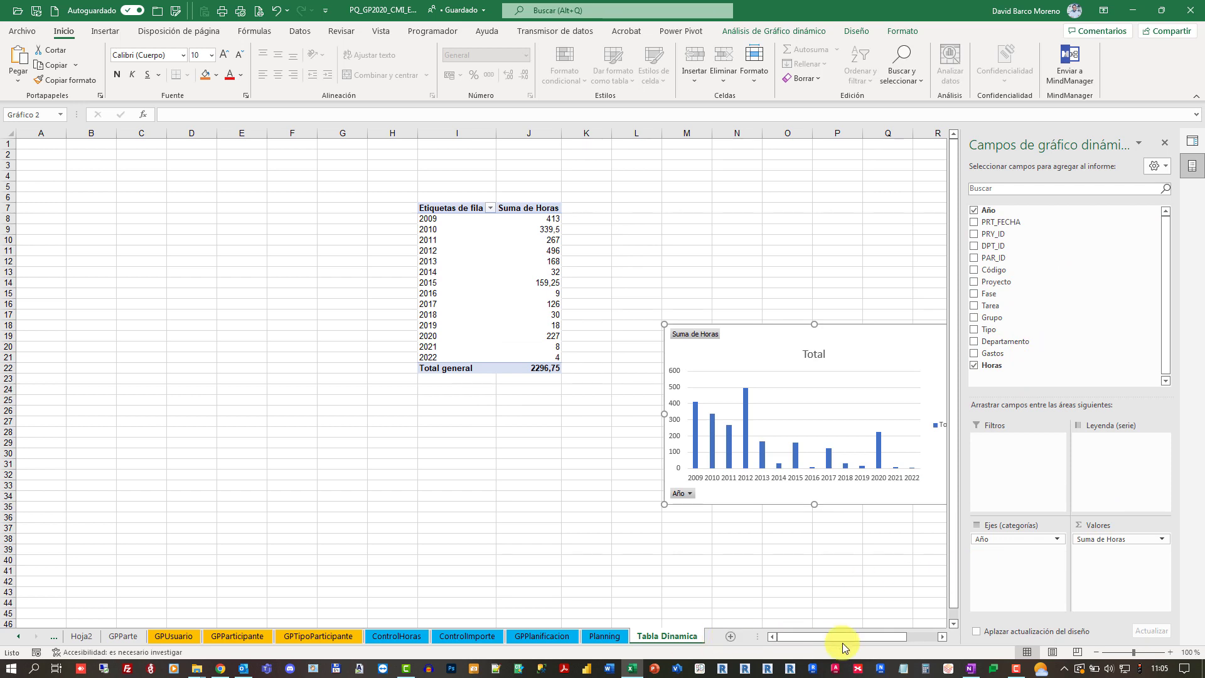
# Step: Enlarge the pivot chart and place it directly beside the pivot table's Suma de Horas column
pyautogui.moveTo(843, 642); pyautogui.dragTo(858, 638)
pyautogui.moveTo(814, 504); pyautogui.dragTo(918, 598)
pyautogui.moveTo(638, 339); pyautogui.dragTo(551, 211)
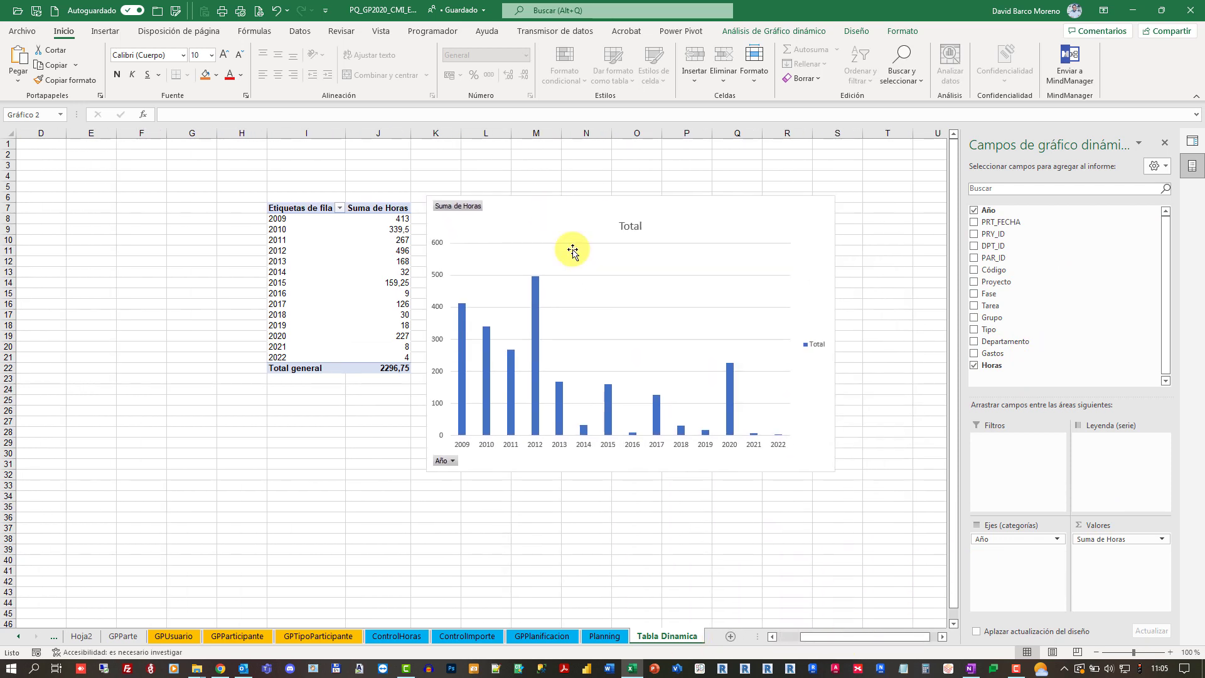
pyautogui.moveTo(837, 471); pyautogui.dragTo(922, 515)
# Step: Add data labels to the columns of the pivot chart's Total series
pyautogui.rightClick(743, 292)
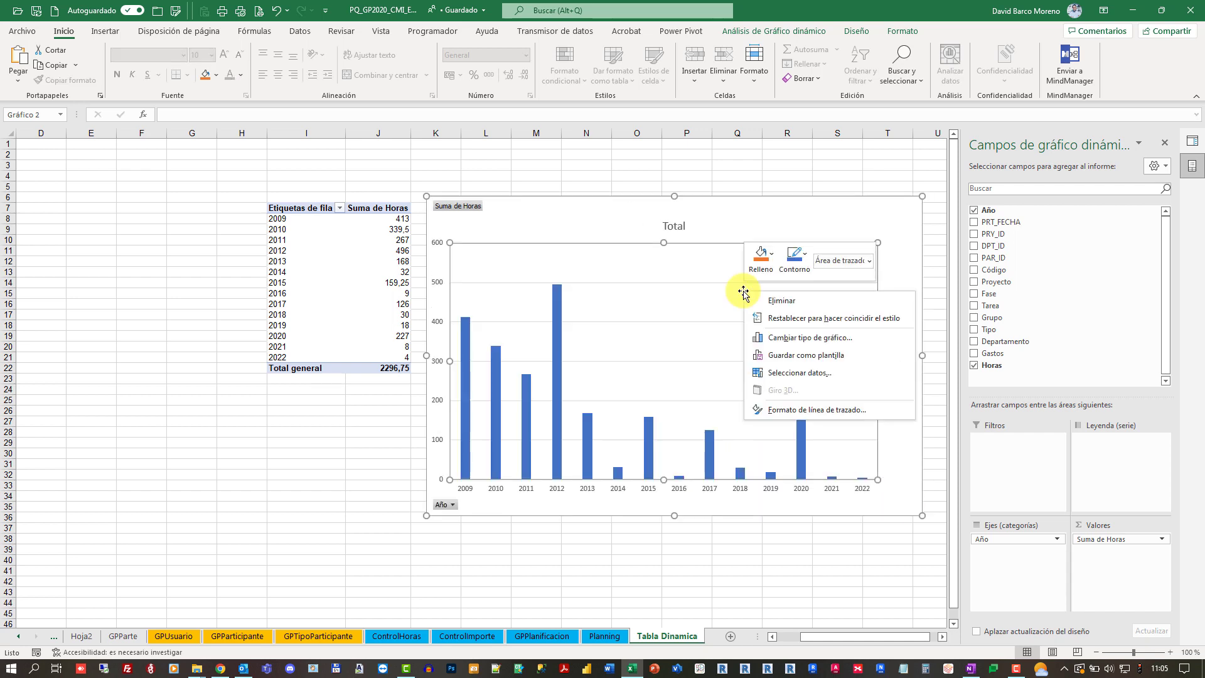
pyautogui.click(760, 216)
pyautogui.rightClick(759, 220)
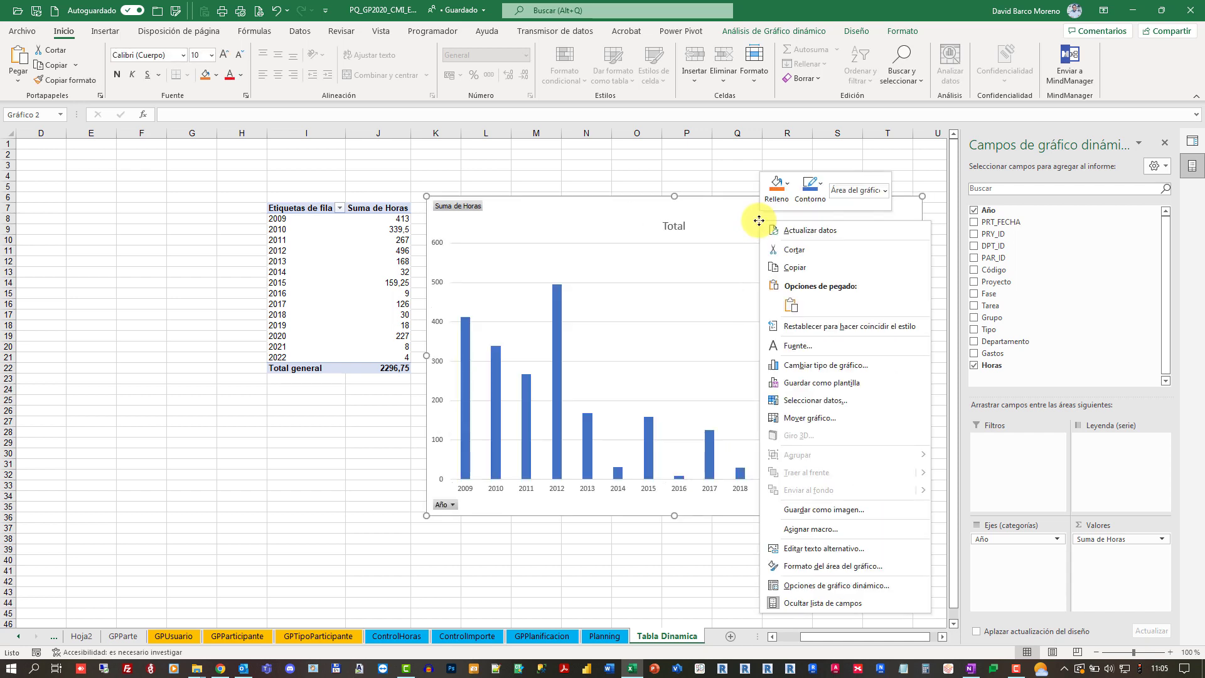
pyautogui.rightClick(648, 433)
pyautogui.click(694, 567)
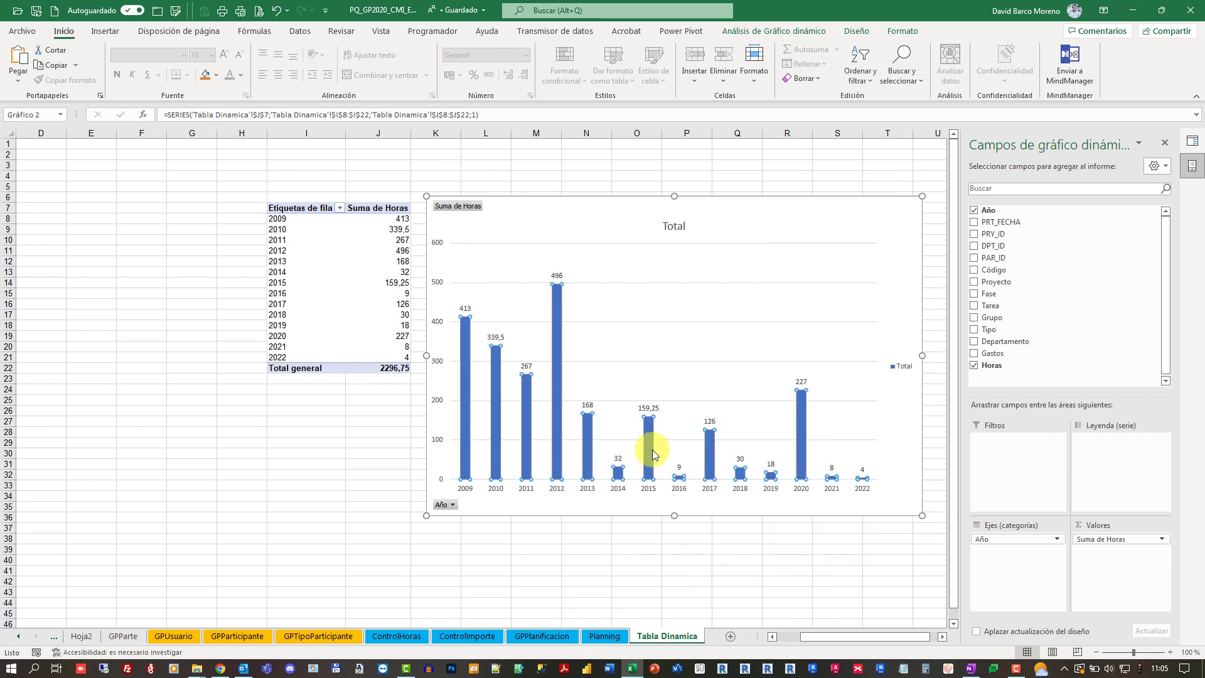
pyautogui.click(649, 338)
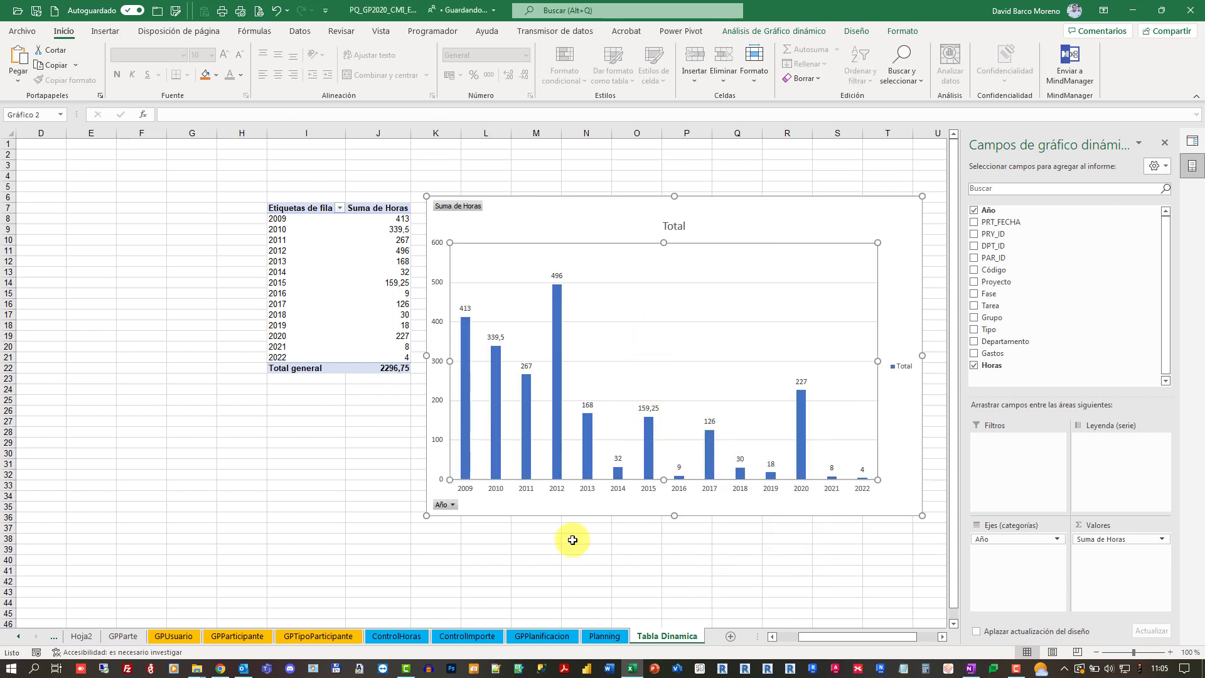